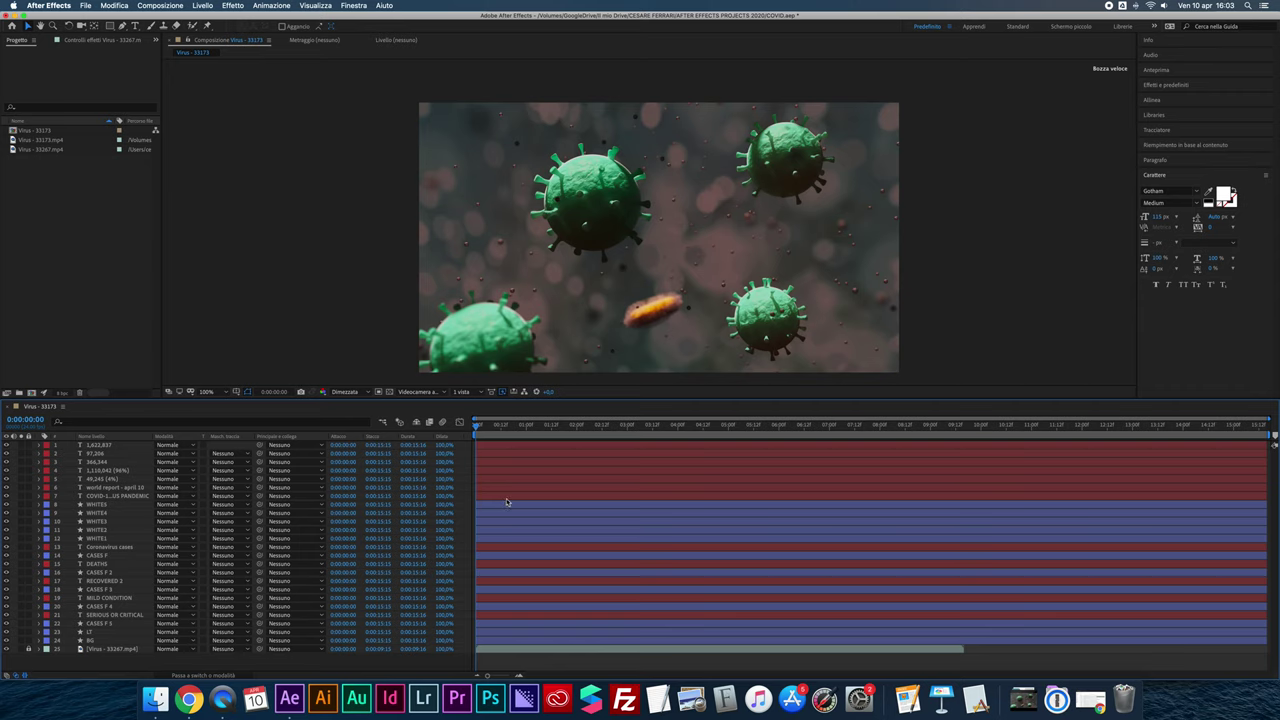
Delete the chart's closing shrink-and-fade keyframes, including the world report title's leftover exit keyframe.
{"action": "left_click_drag", "start_coordinate": [477, 427], "coordinate": [638, 437]}
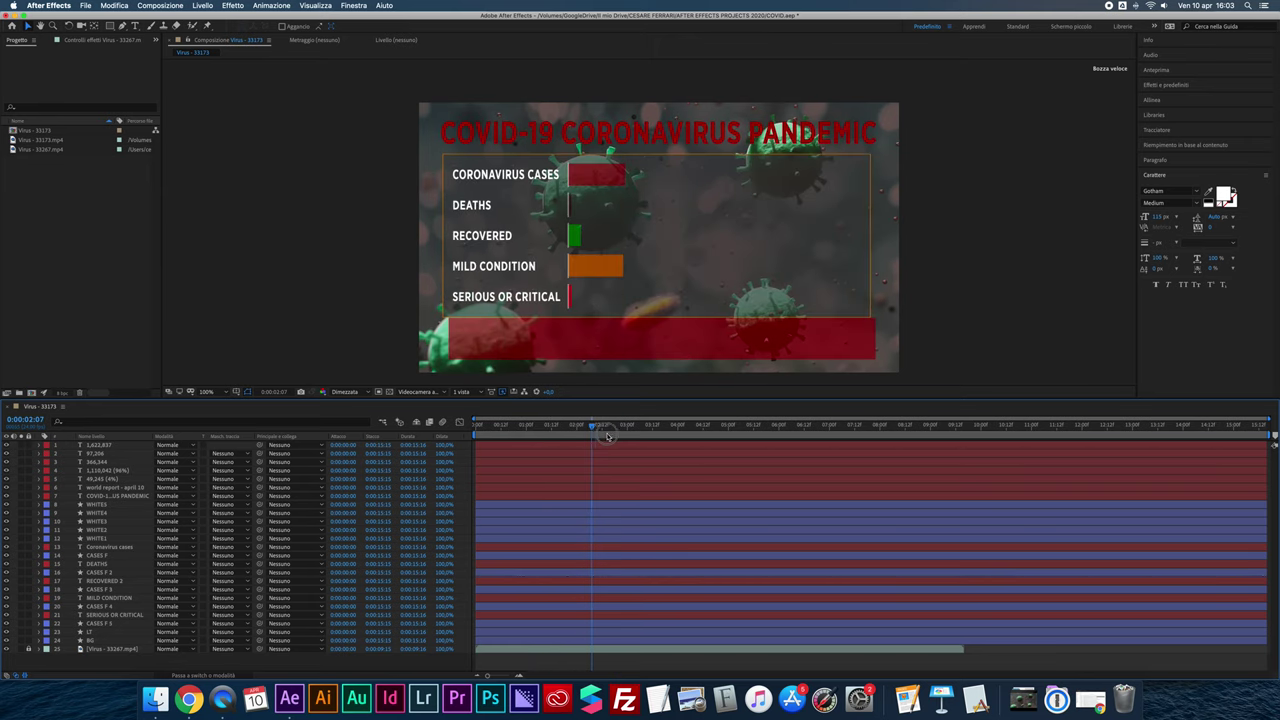
{"action": "left_click", "coordinate": [125, 446]}
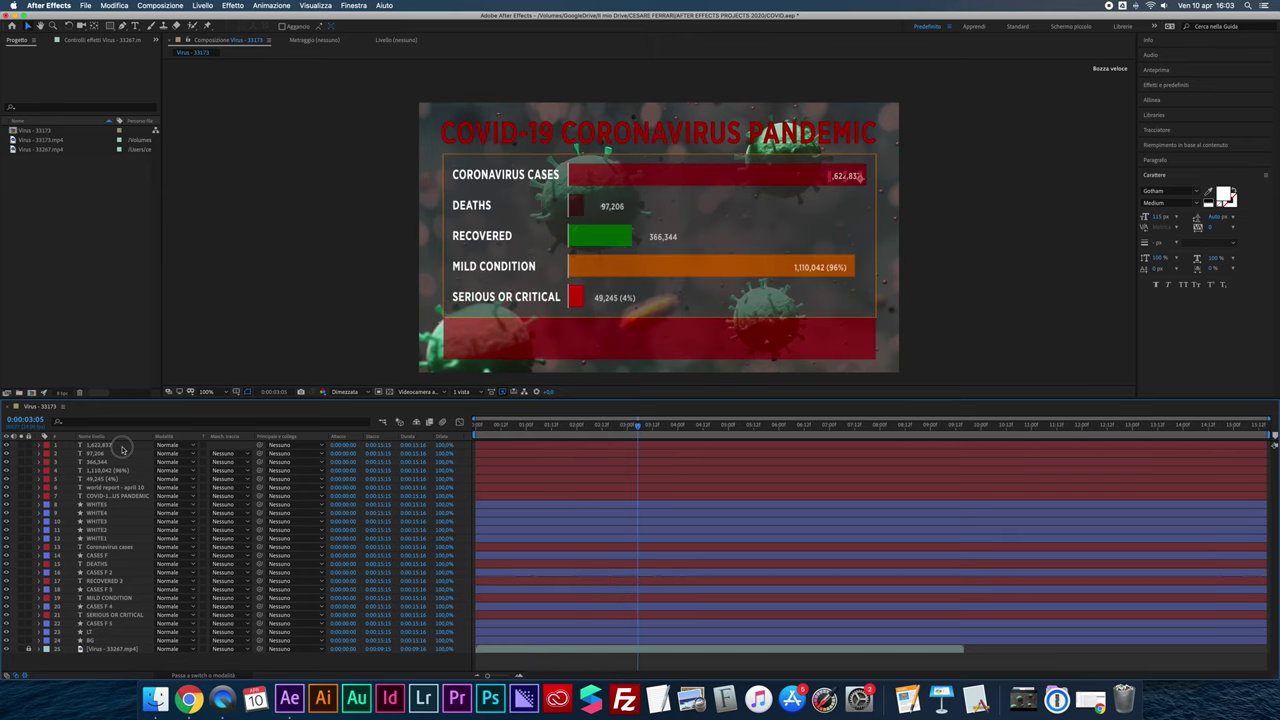
{"action": "left_click", "coordinate": [117, 644], "text": "shift"}
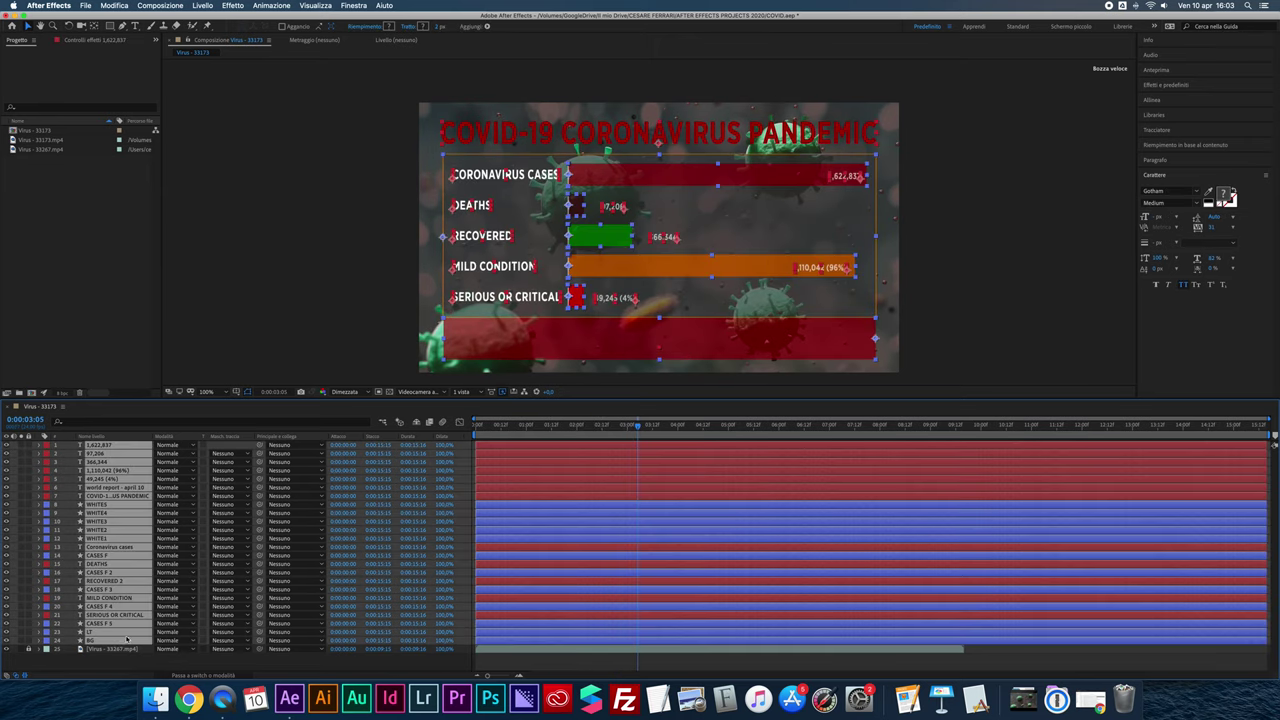
{"action": "key", "text": "u"}
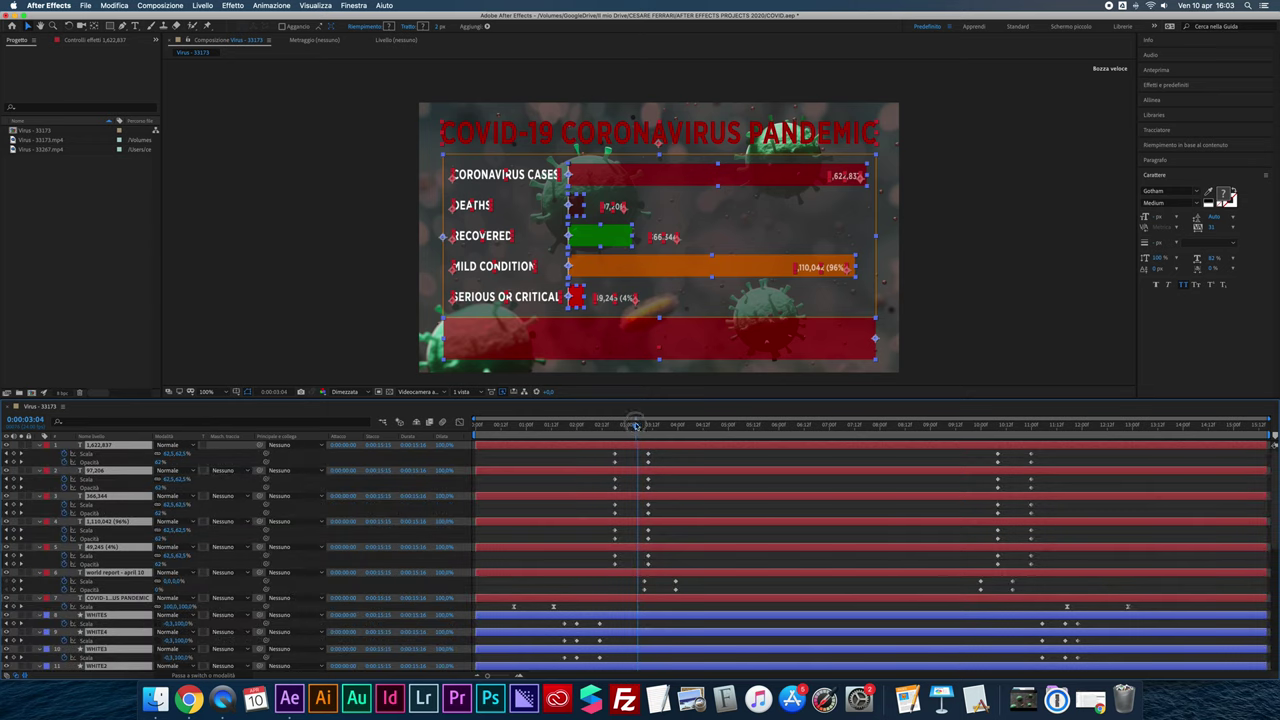
{"action": "left_click_drag", "start_coordinate": [637, 425], "coordinate": [998, 452]}
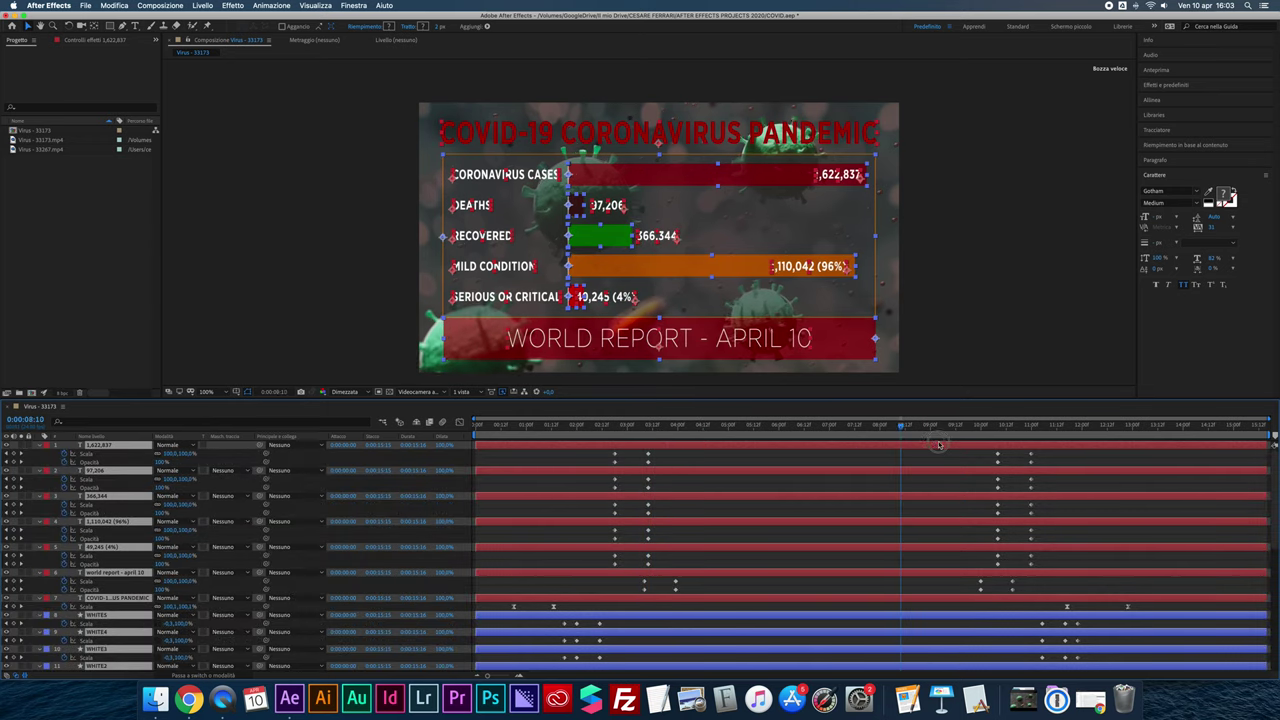
{"action": "key", "text": "space"}
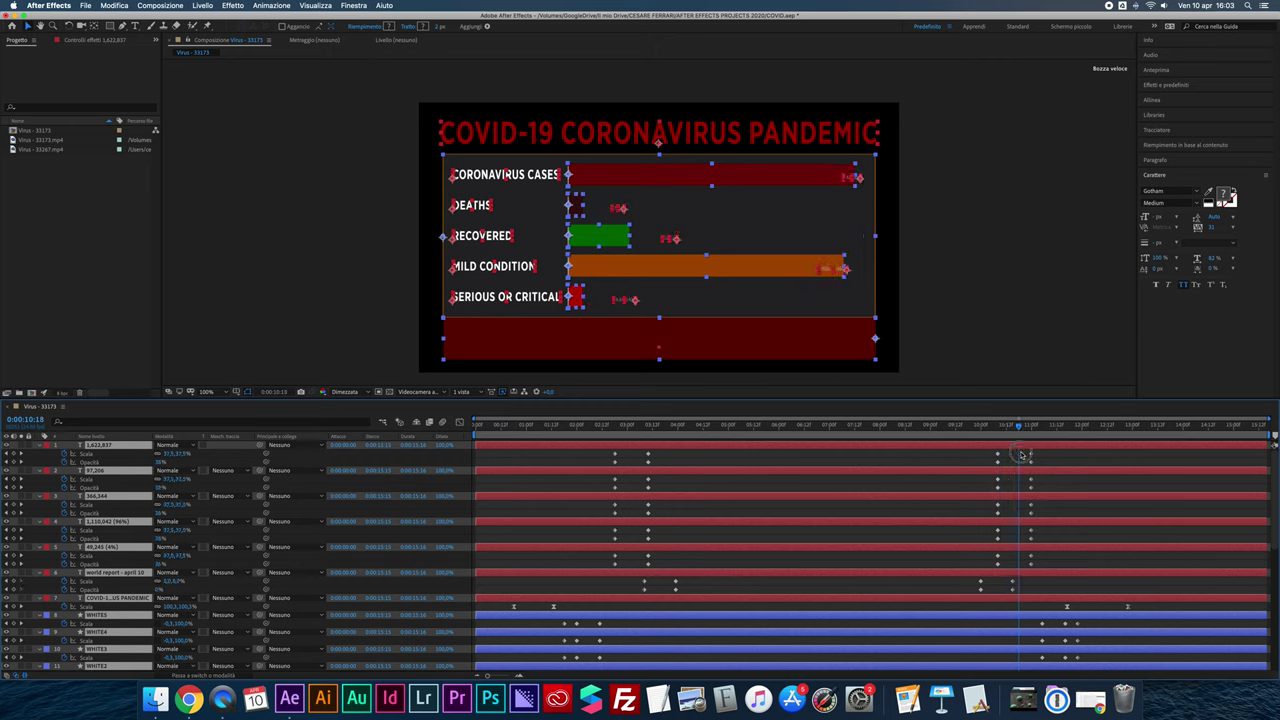
{"action": "left_click_drag", "start_coordinate": [981, 455], "coordinate": [1142, 660]}
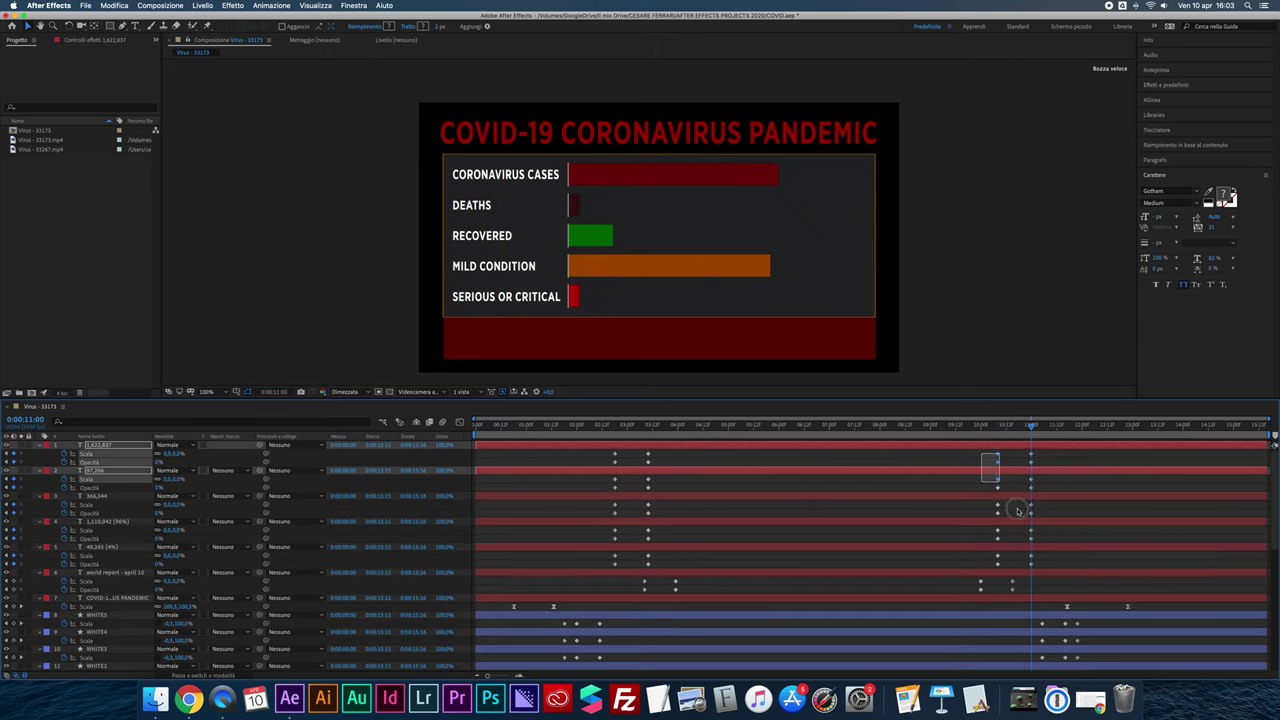
{"action": "key", "text": "Delete"}
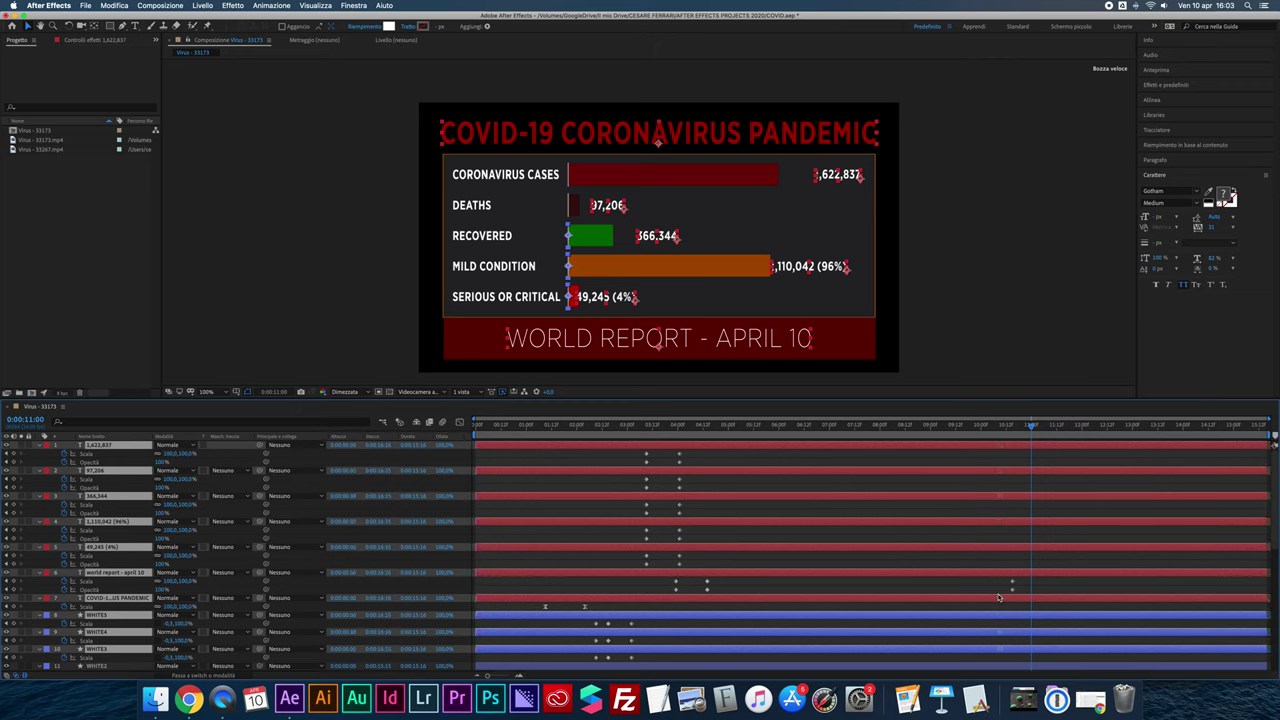
{"action": "left_click", "coordinate": [975, 590]}
{"action": "key", "text": "Delete"}
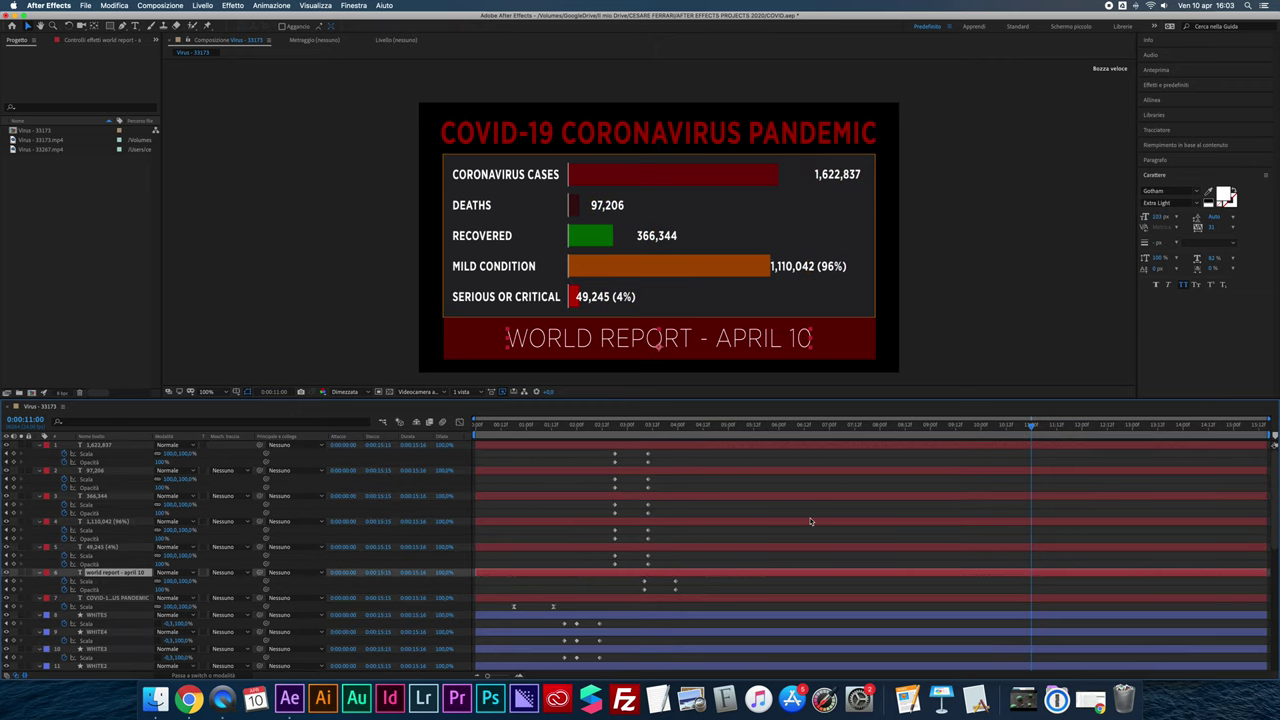
Copy the 1,622,837 label's scale and opacity keyframes and paste them at about 7 seconds.
{"action": "left_click", "coordinate": [603, 437]}
{"action": "key", "text": "space"}
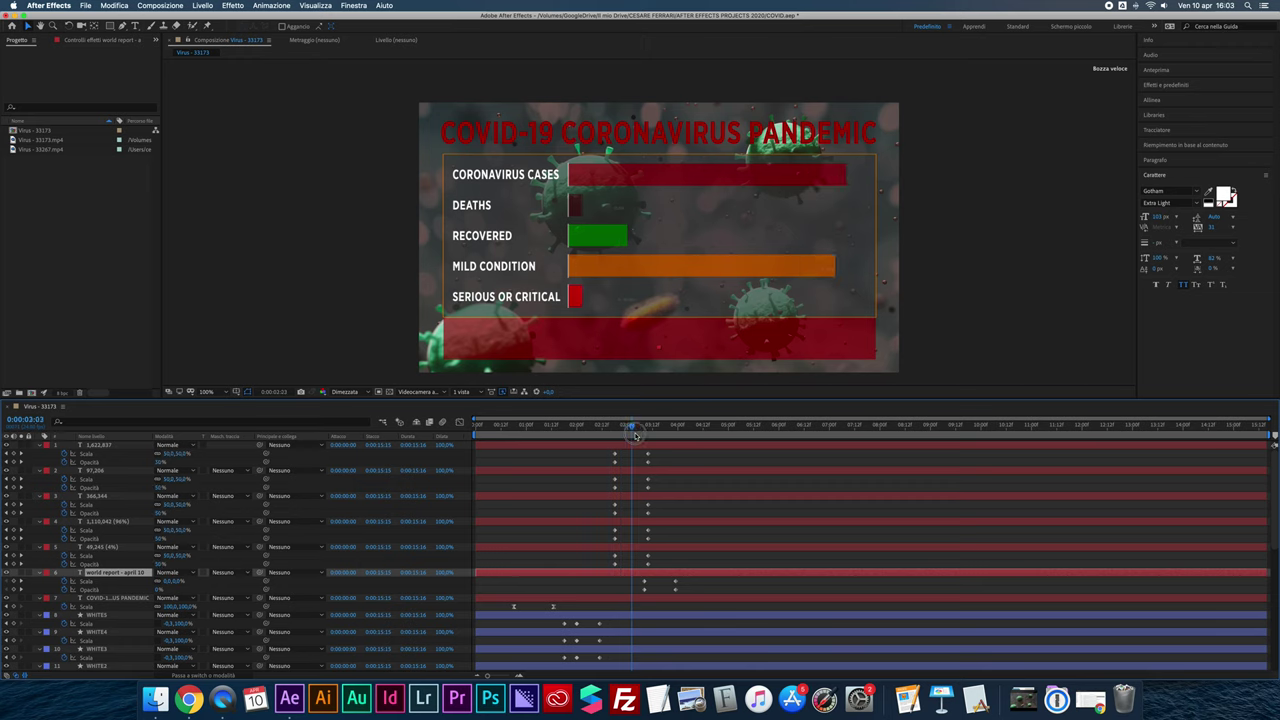
{"action": "left_click_drag", "start_coordinate": [601, 450], "coordinate": [665, 470]}
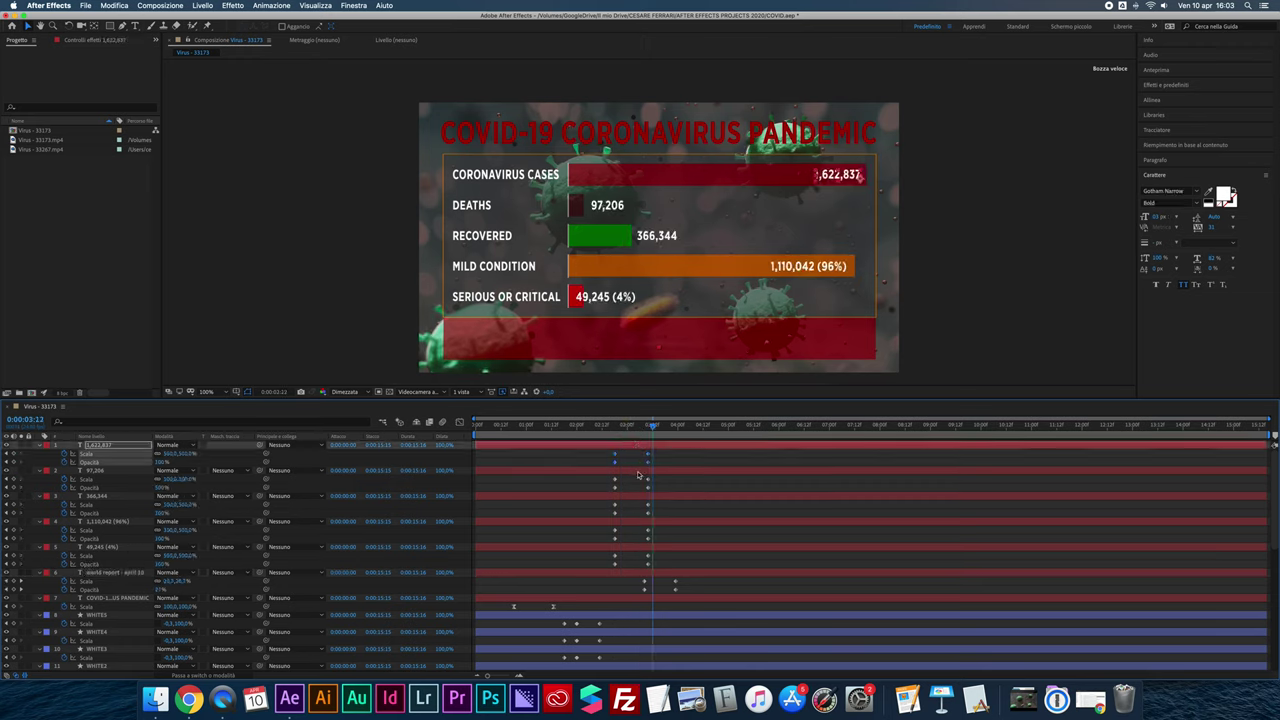
{"action": "left_click_drag", "start_coordinate": [849, 433], "coordinate": [855, 434]}
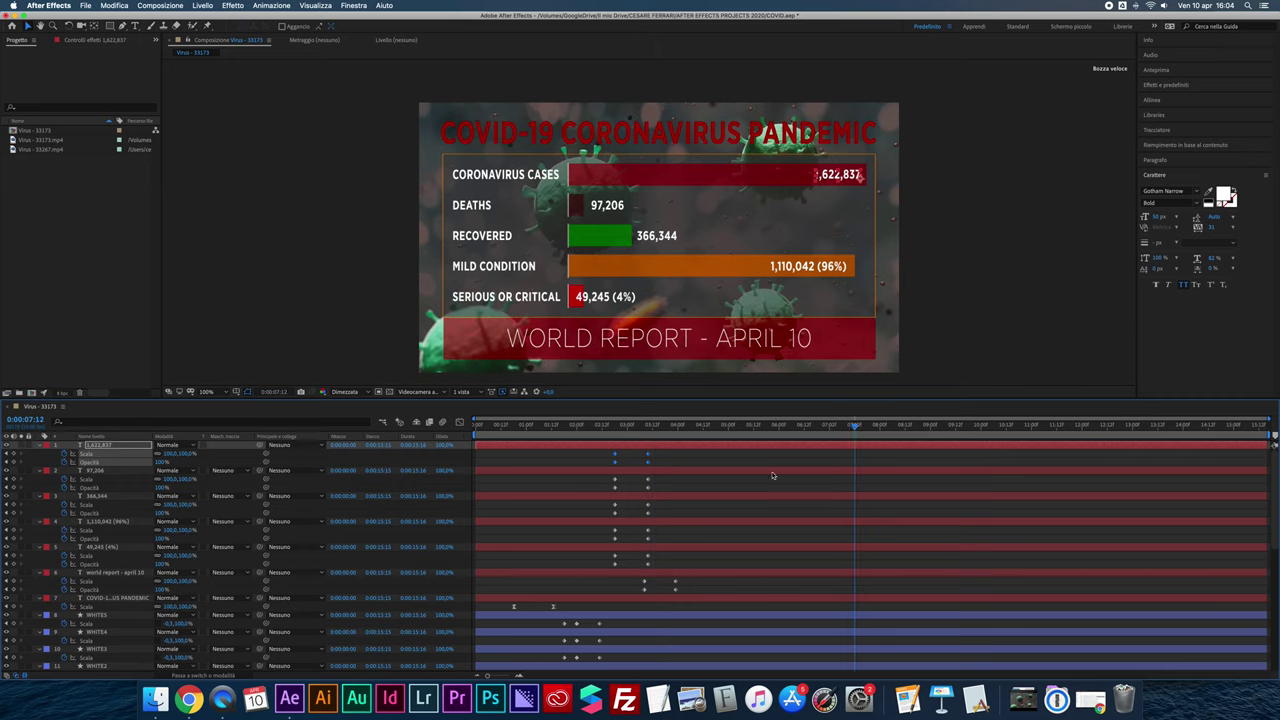
{"action": "key", "text": "ctrl+v"}
Time-reverse the 1,622,837 label's pasted keyframes, then rewind to 0:00:03:02.
{"action": "right_click", "coordinate": [855, 457]}
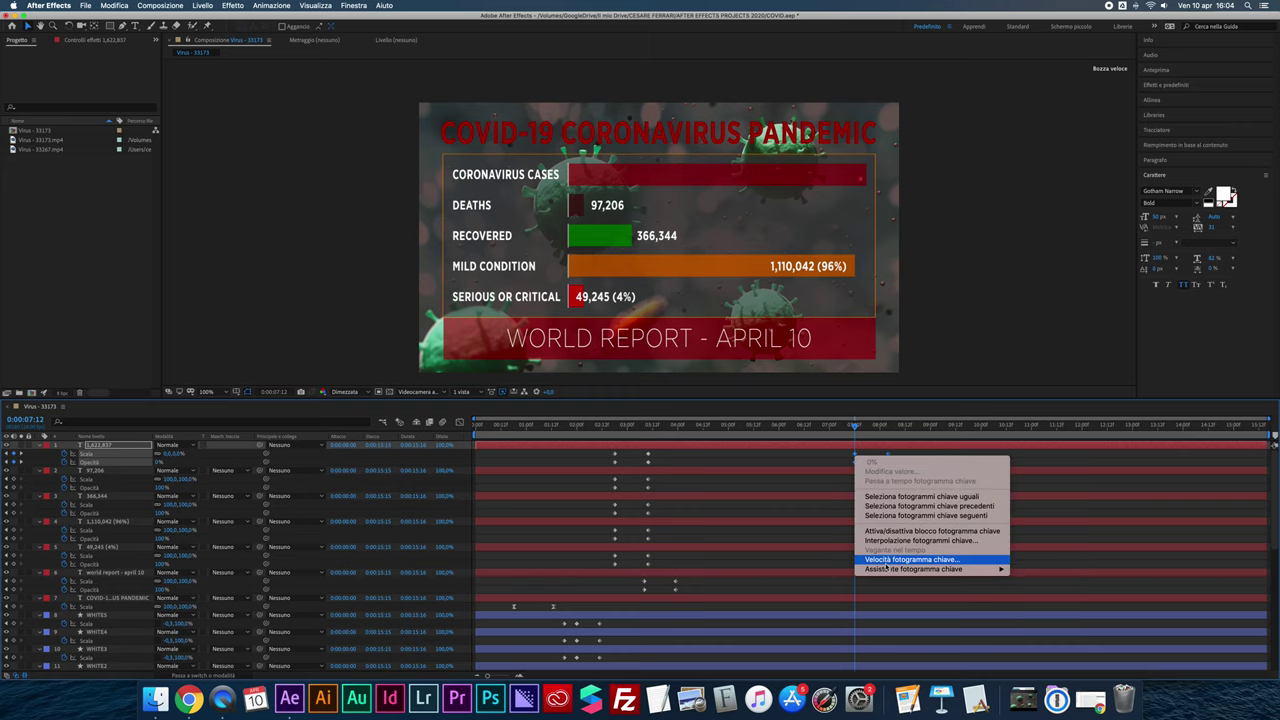
{"action": "mouse_move", "coordinate": [940, 569]}
{"action": "left_click", "coordinate": [1047, 597]}
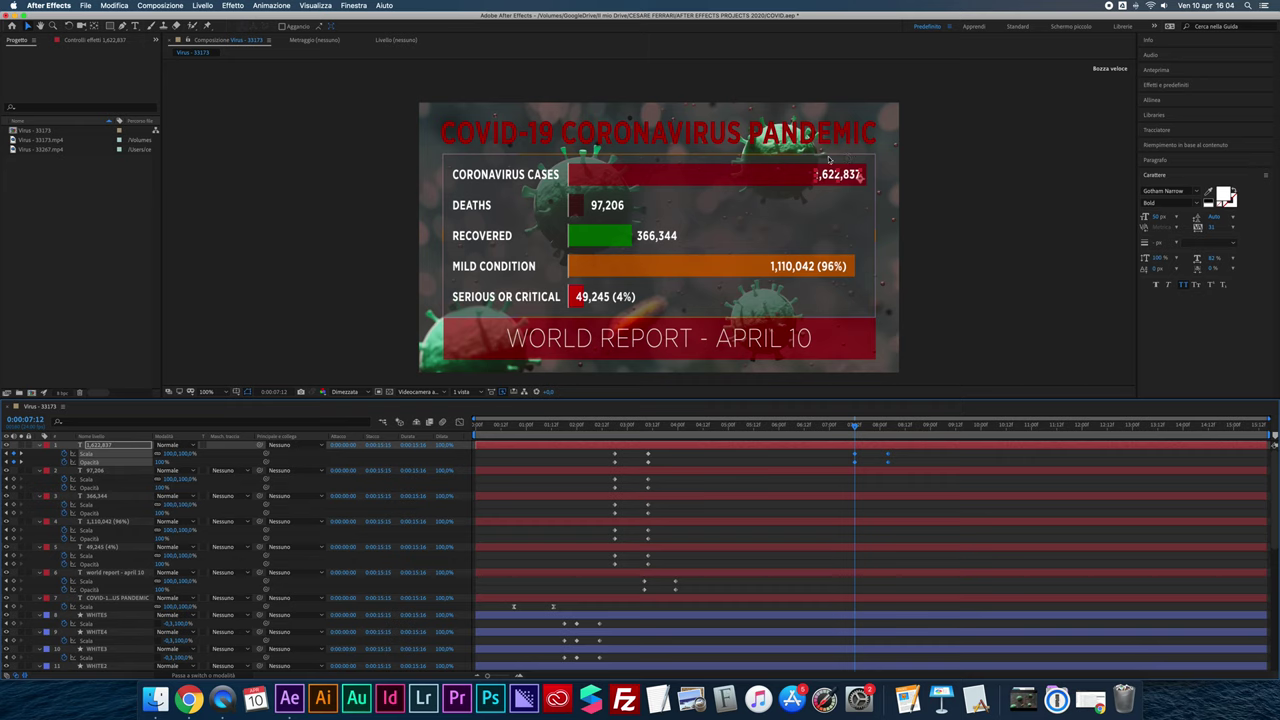
{"action": "mouse_move", "coordinate": [855, 427]}
{"action": "left_mouse_down"}
{"action": "mouse_move", "coordinate": [629, 428]}
{"action": "mouse_move", "coordinate": [891, 449]}
{"action": "left_mouse_up"}
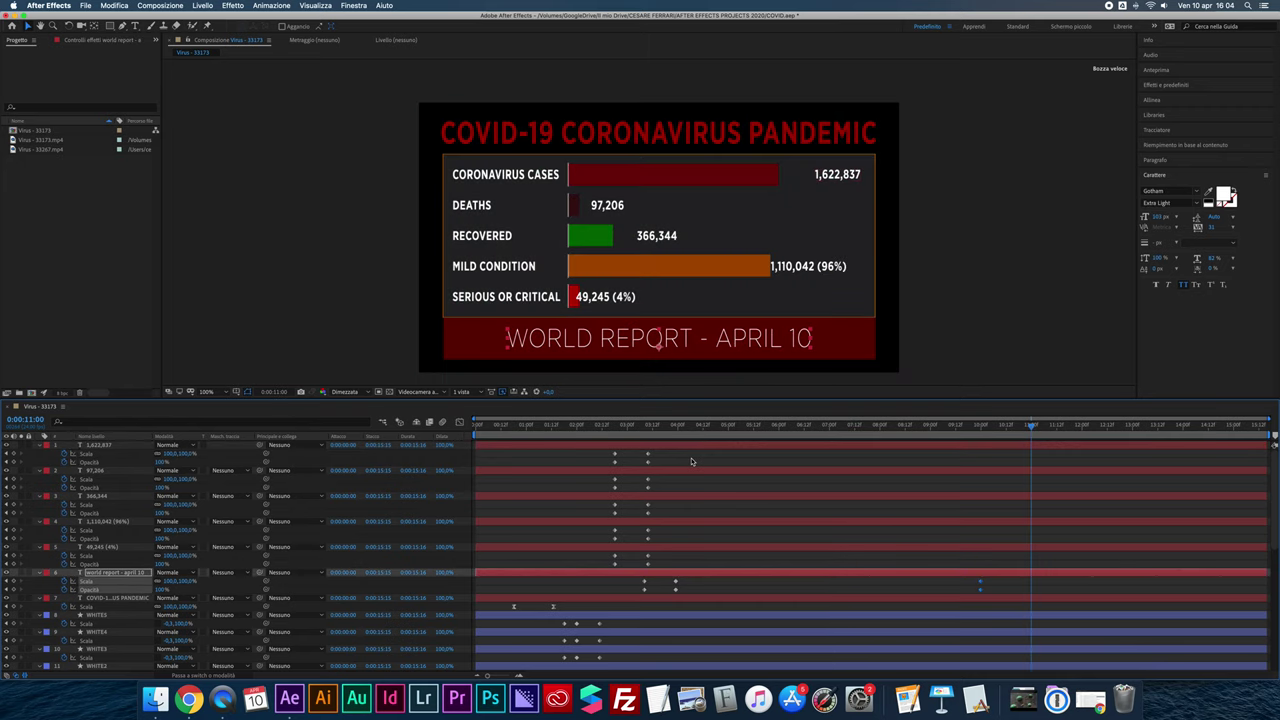
Delete the title's leftover keyframes and trim all layers to end at 0:00:05:07.
{"action": "key", "text": "Delete"}
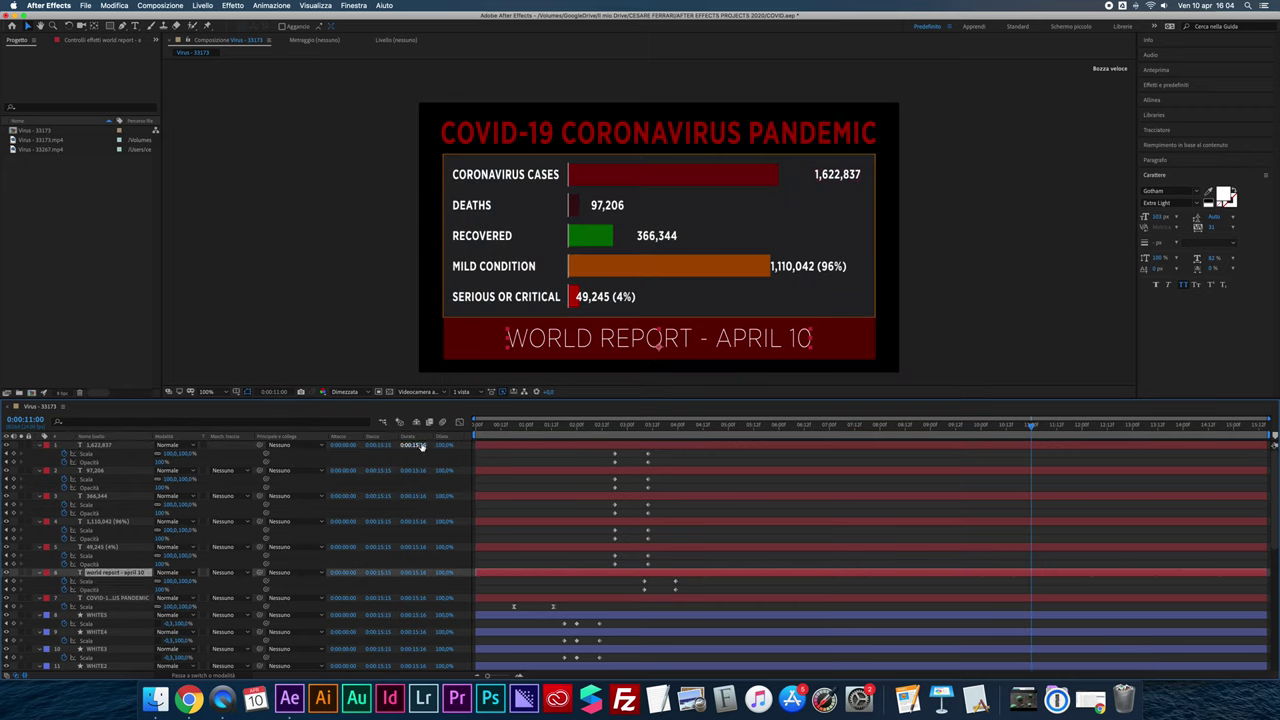
{"action": "key", "text": "super+a"}
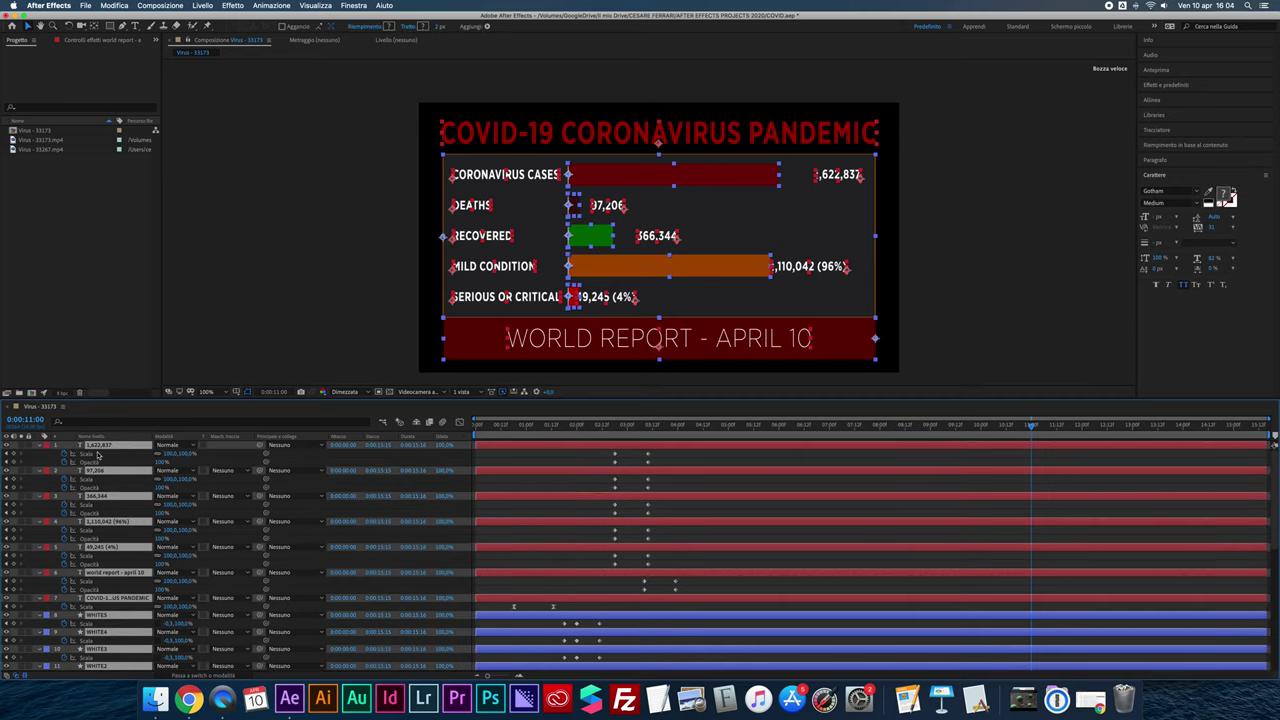
{"action": "key", "text": "u"}
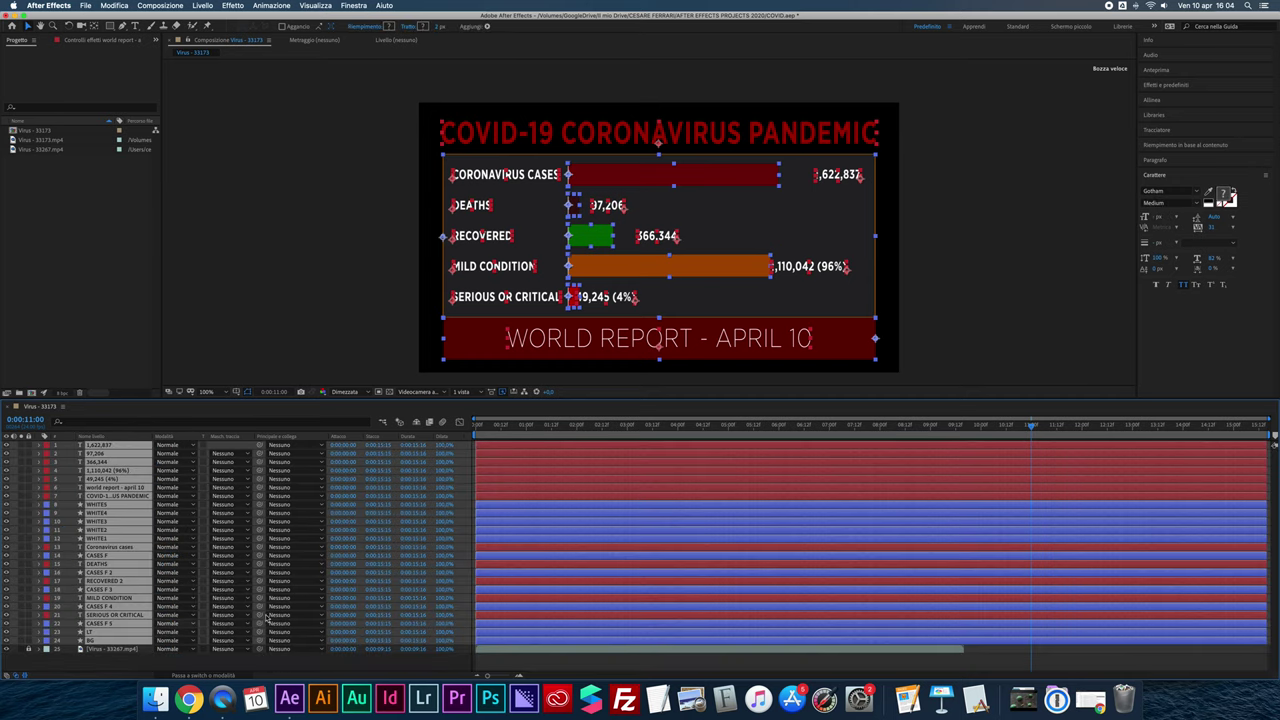
{"action": "left_click_drag", "start_coordinate": [638, 430], "coordinate": [730, 427]}
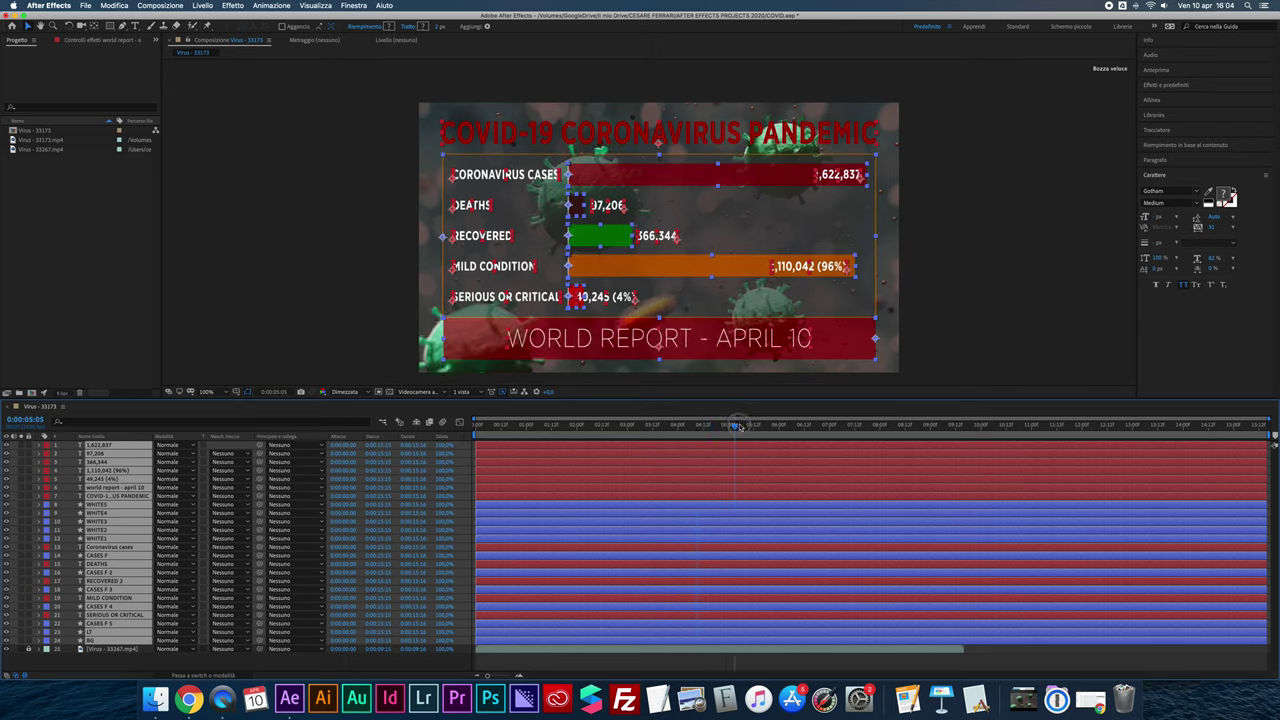
{"action": "left_click_drag", "start_coordinate": [730, 427], "coordinate": [751, 427]}
{"action": "key", "text": "alt+bracketright"}
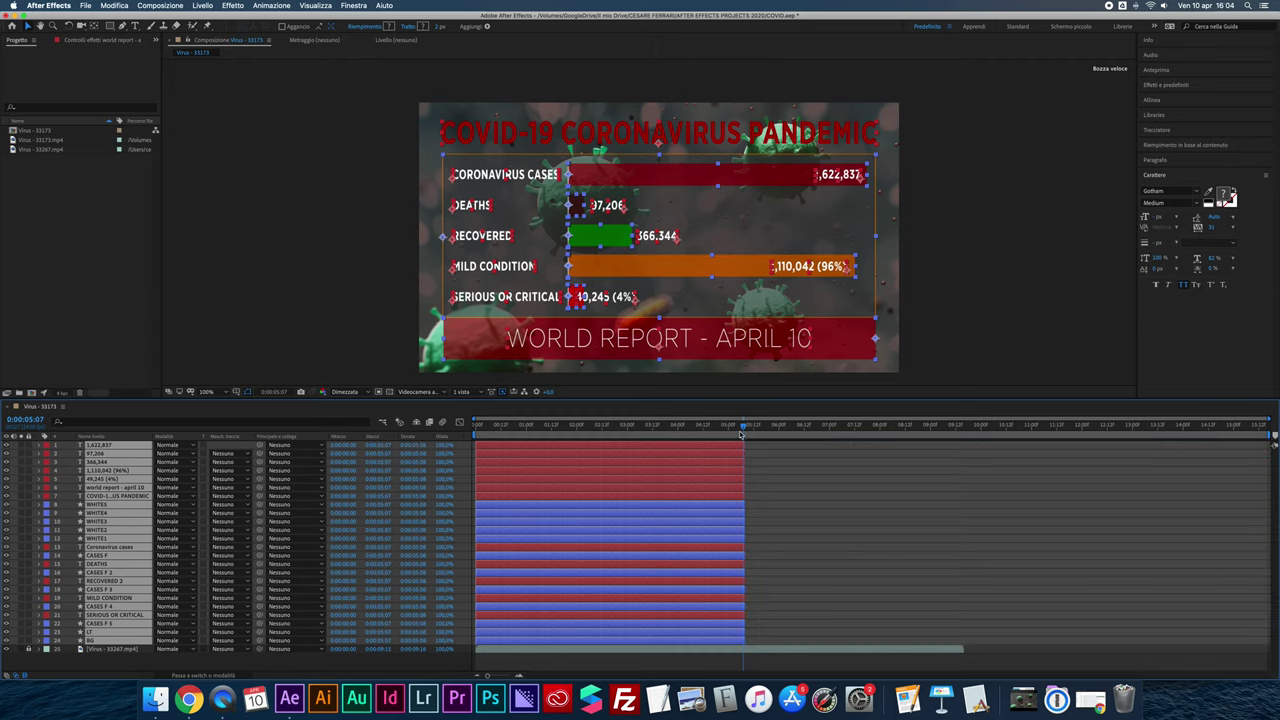
Precompose the selected chart layers into 'Precomposizione 1', moving all attributes.
{"action": "right_click", "coordinate": [676, 448]}
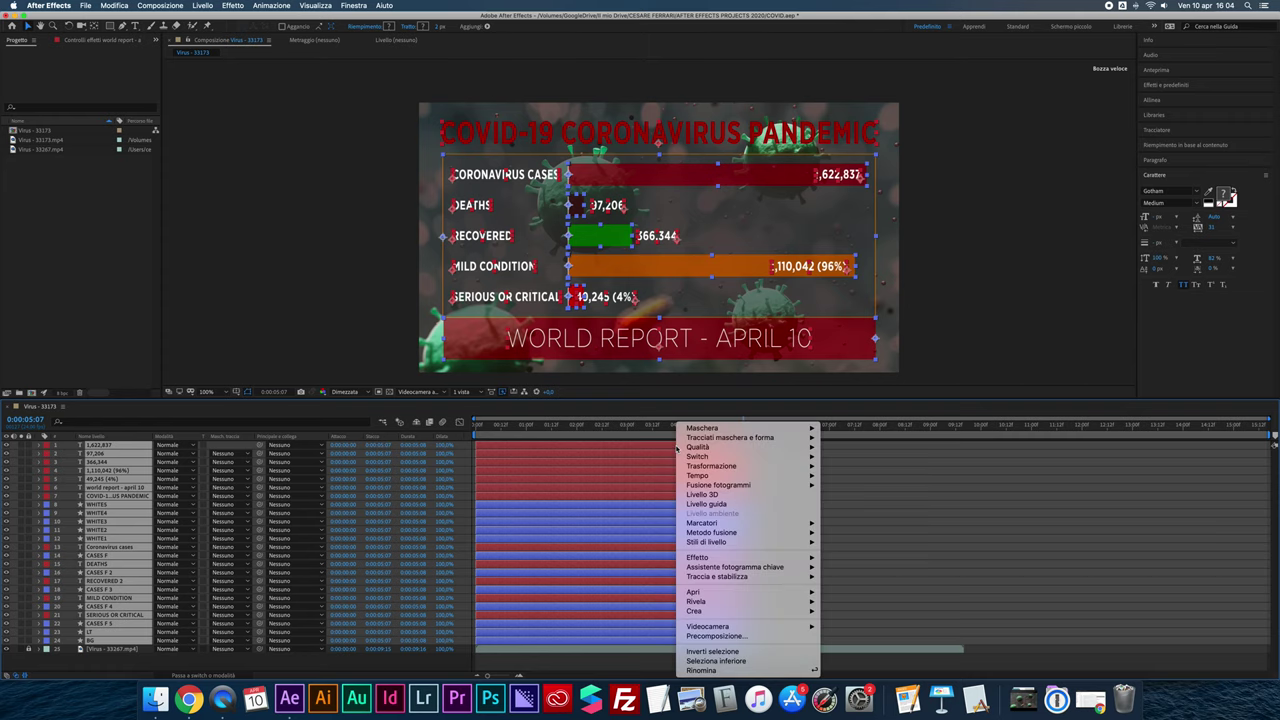
{"action": "left_click", "coordinate": [716, 637]}
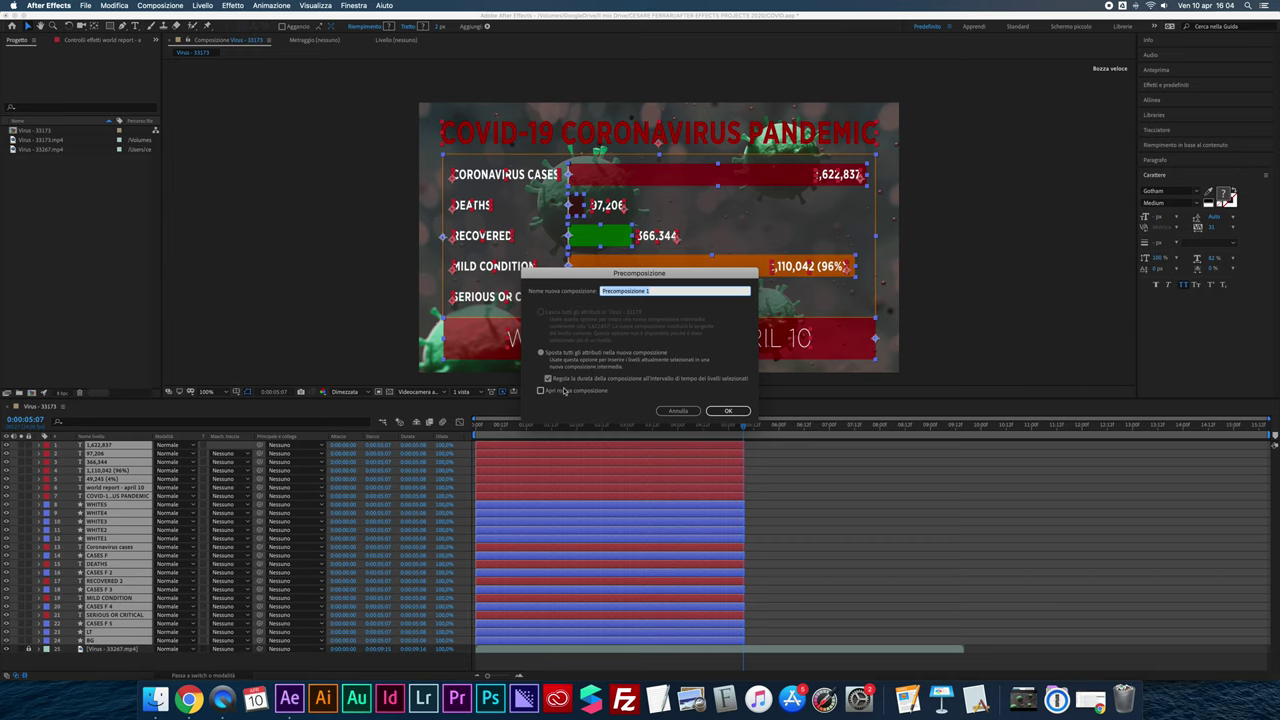
{"action": "left_click", "coordinate": [728, 411]}
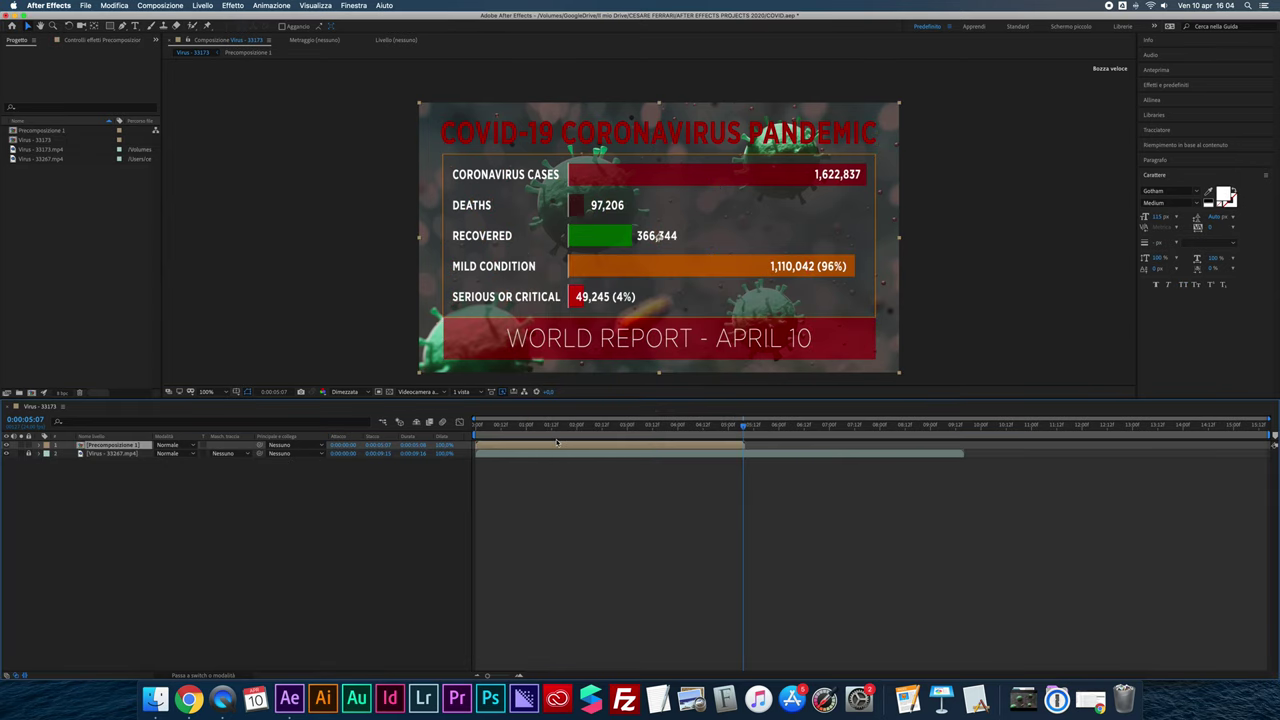
Duplicate Precomposizione 1 and slide the copy to start at 0:00:05:08.
{"action": "mouse_move", "coordinate": [604, 435]}
{"action": "left_mouse_down"}
{"action": "mouse_move", "coordinate": [715, 430]}
{"action": "mouse_move", "coordinate": [627, 445]}
{"action": "left_mouse_up"}
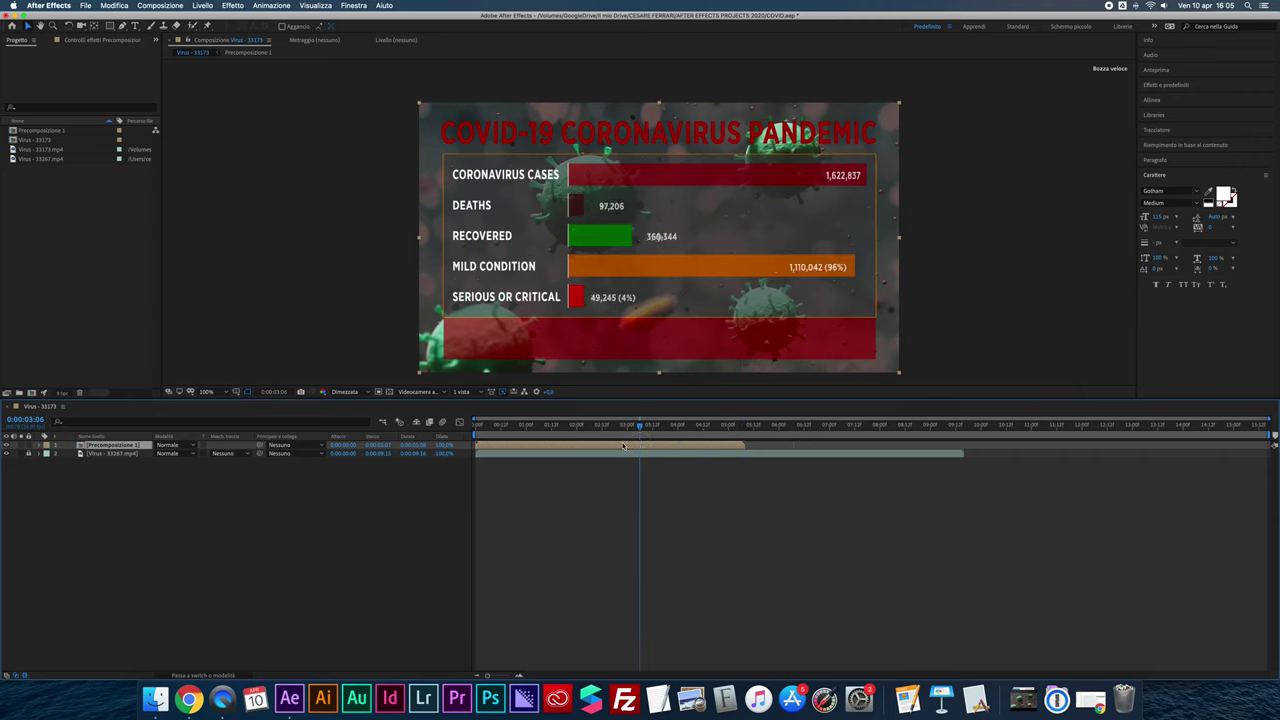
{"action": "key", "text": "super+d"}
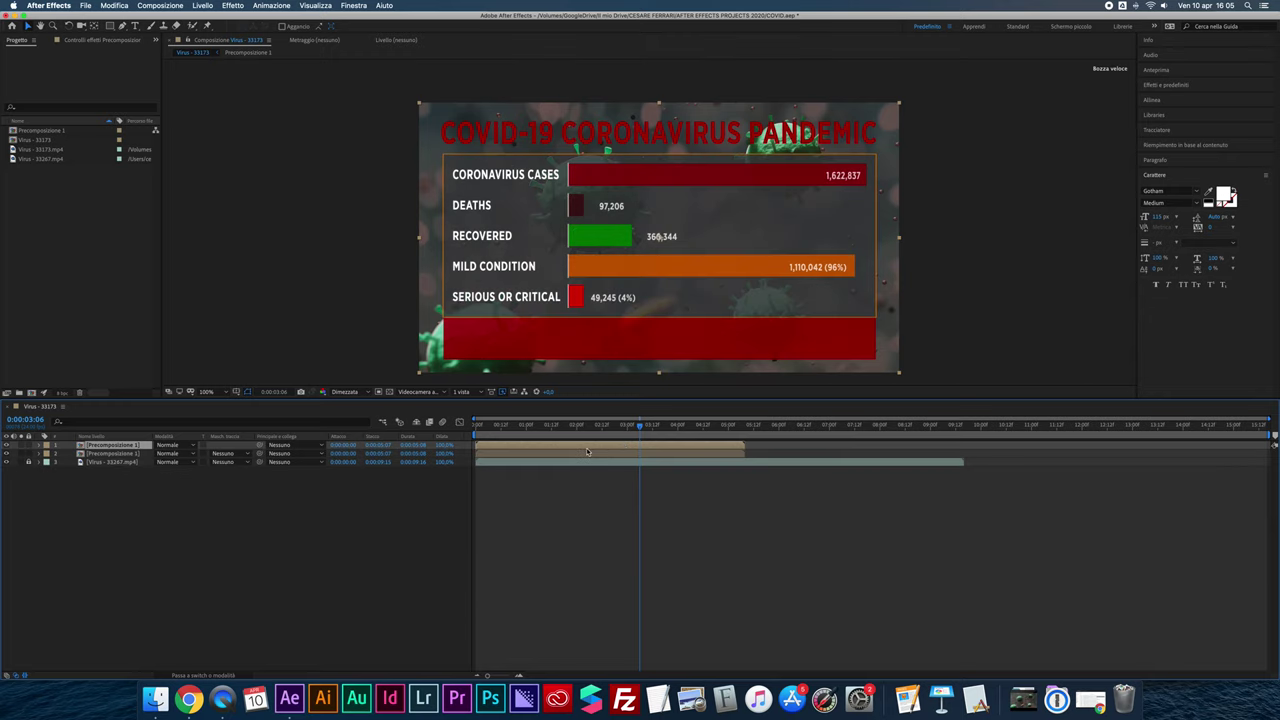
{"action": "left_click", "coordinate": [557, 456]}
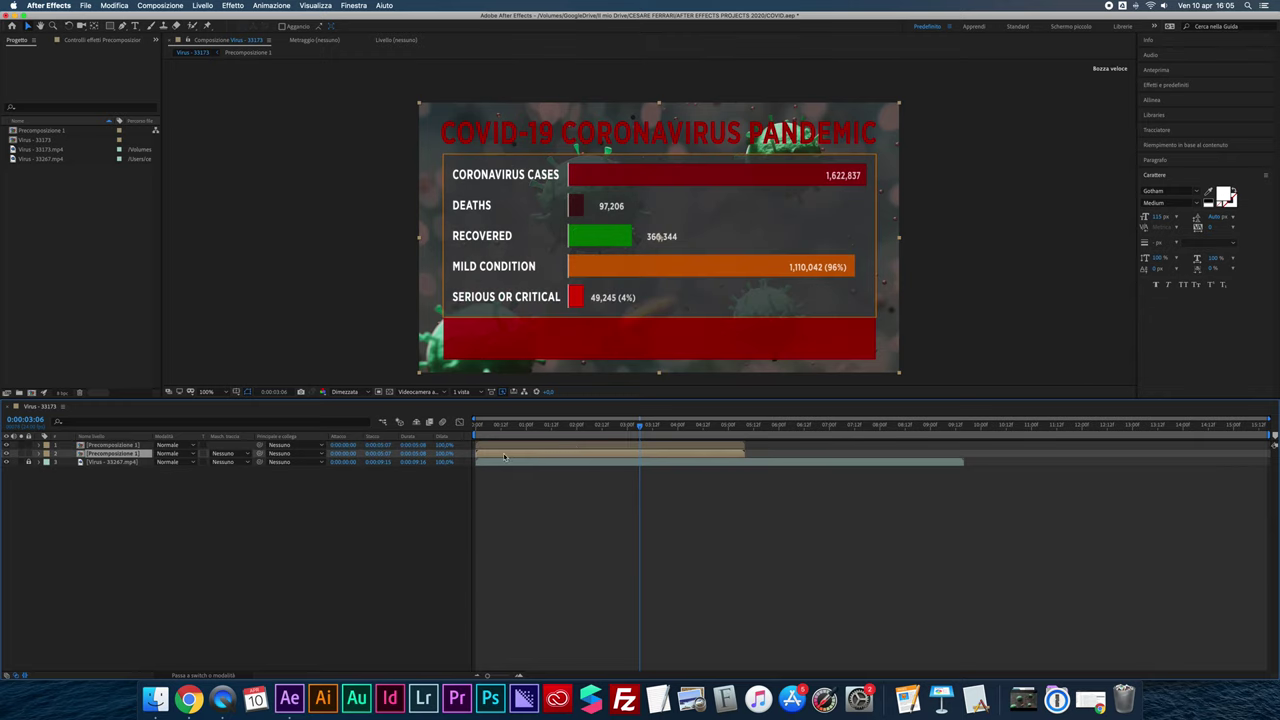
{"action": "left_click_drag", "start_coordinate": [505, 457], "coordinate": [768, 455]}
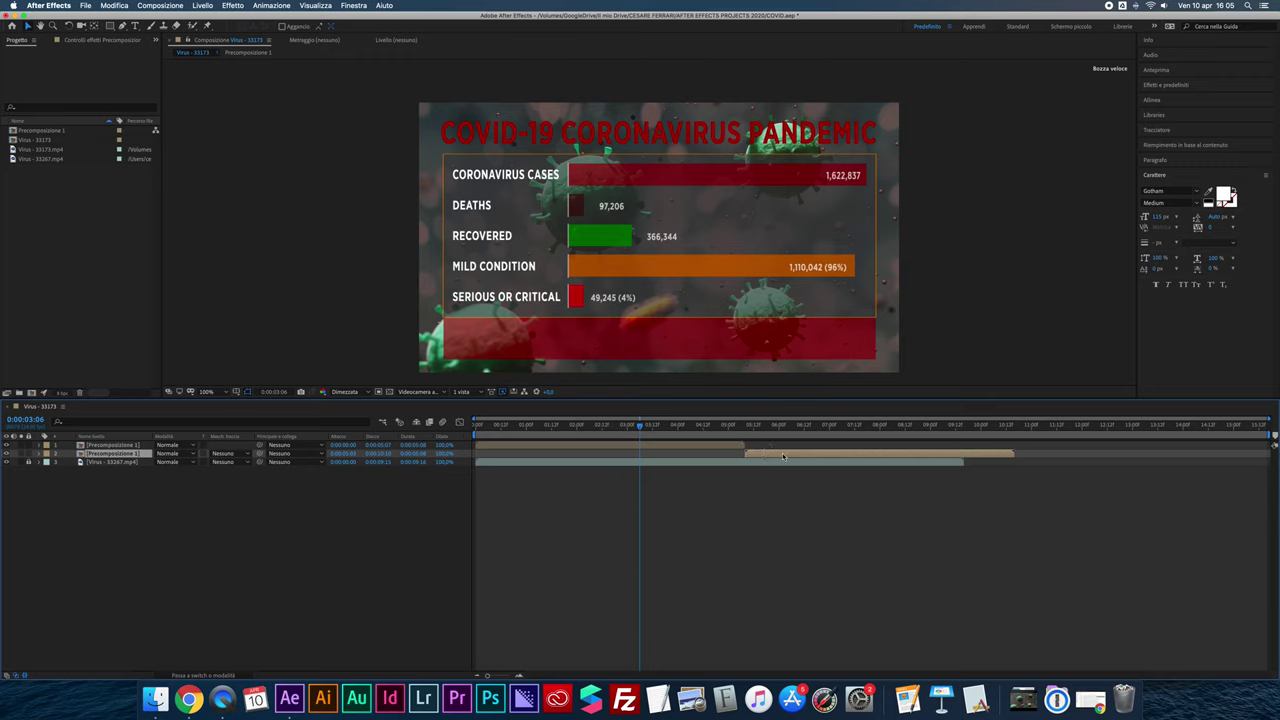
{"action": "left_click", "coordinate": [737, 448]}
{"action": "left_click", "coordinate": [762, 456], "text": "shift"}
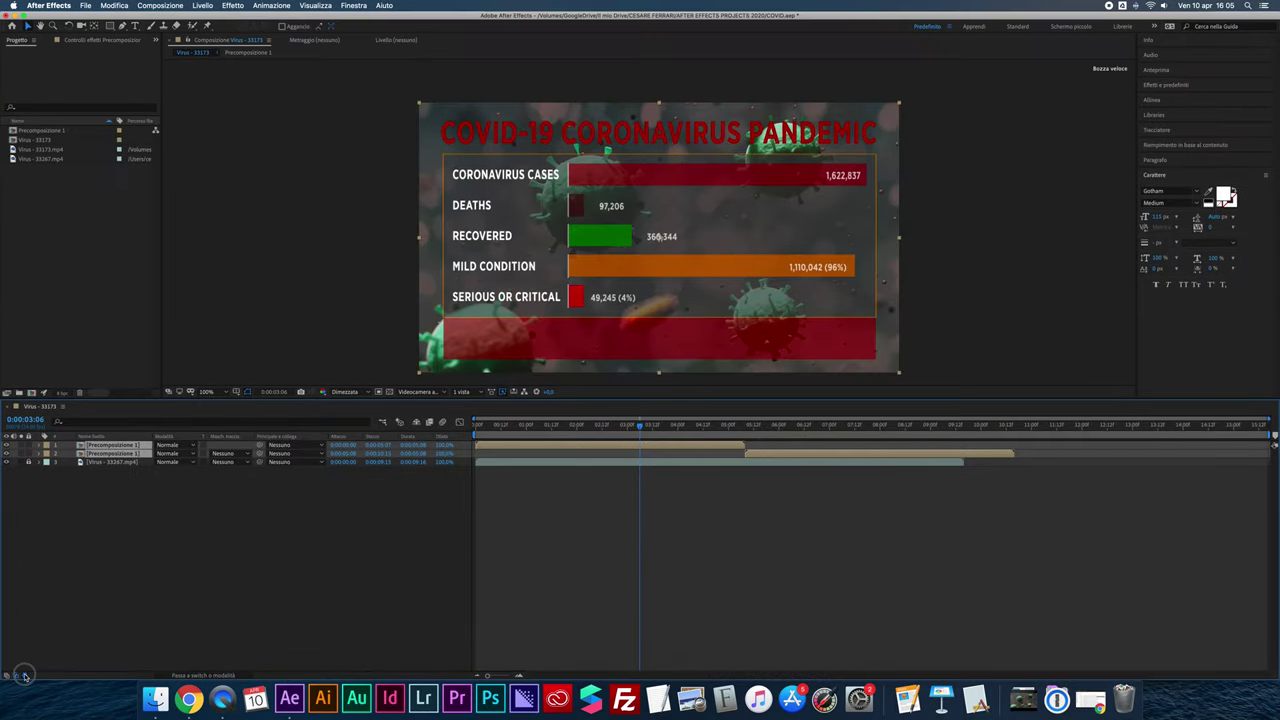
{"action": "left_click", "coordinate": [24, 676]}
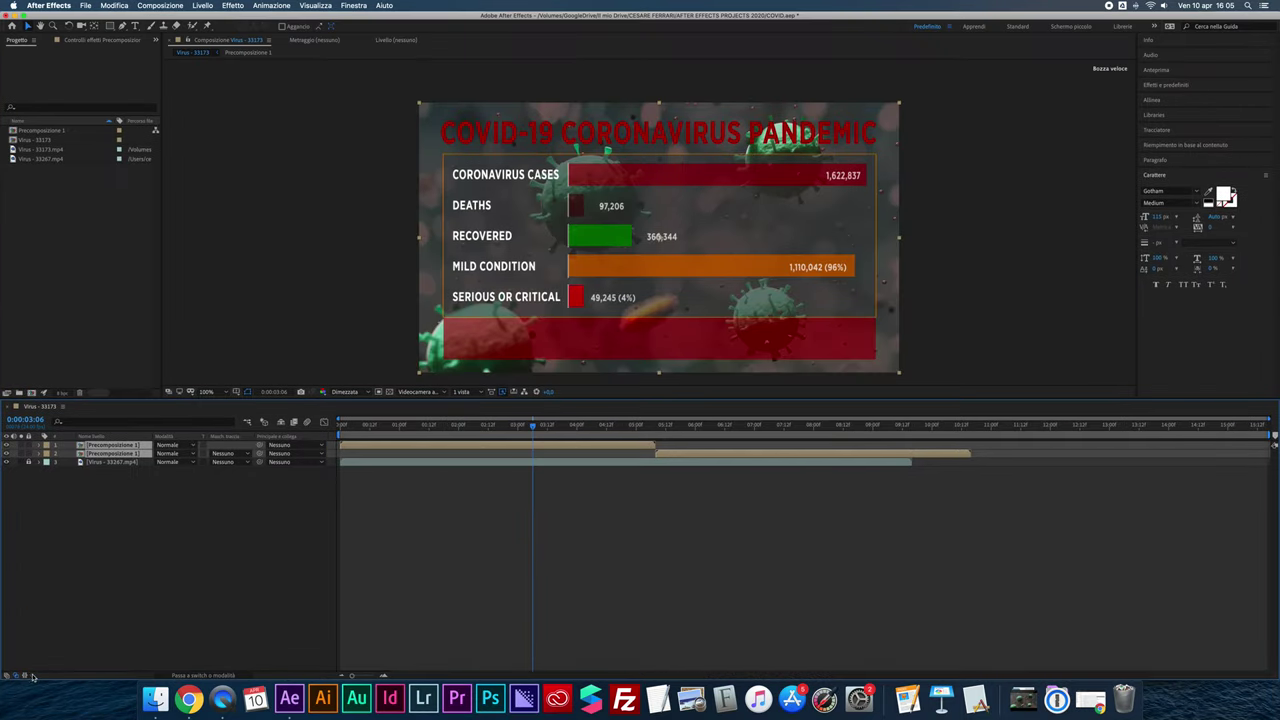
{"action": "left_click", "coordinate": [24, 676]}
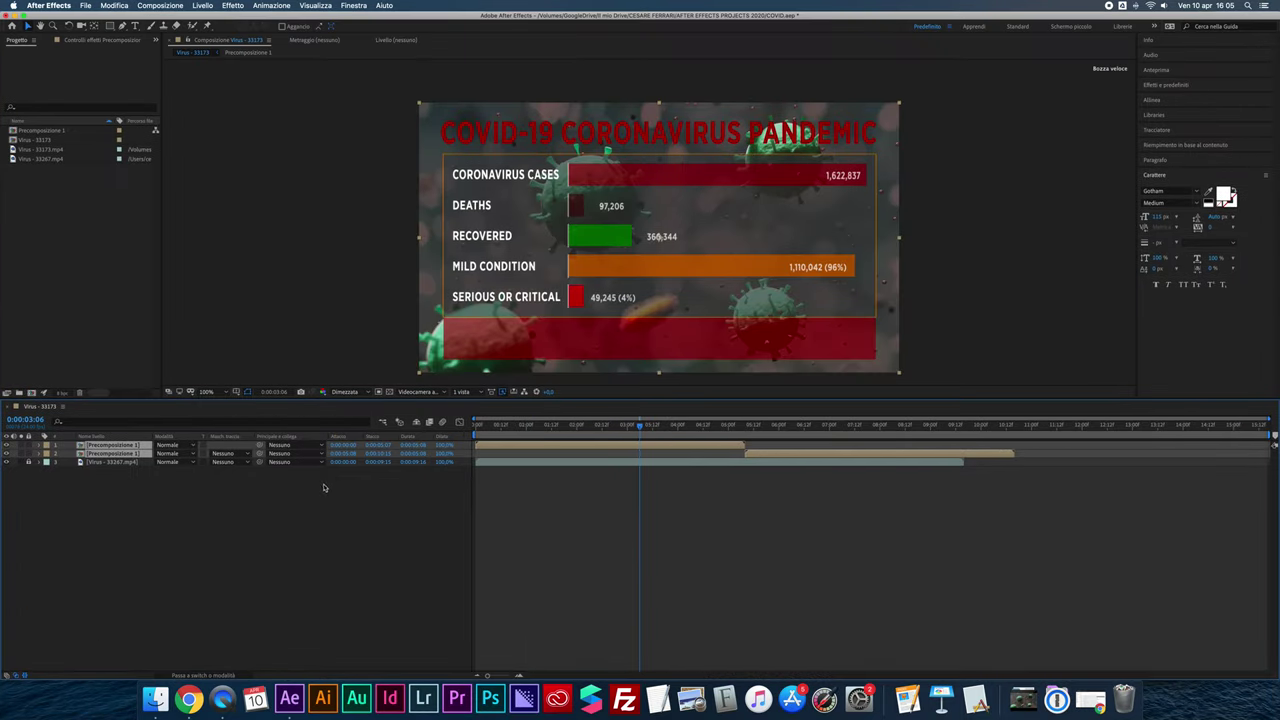
{"action": "left_click_drag", "start_coordinate": [523, 428], "coordinate": [476, 430]}
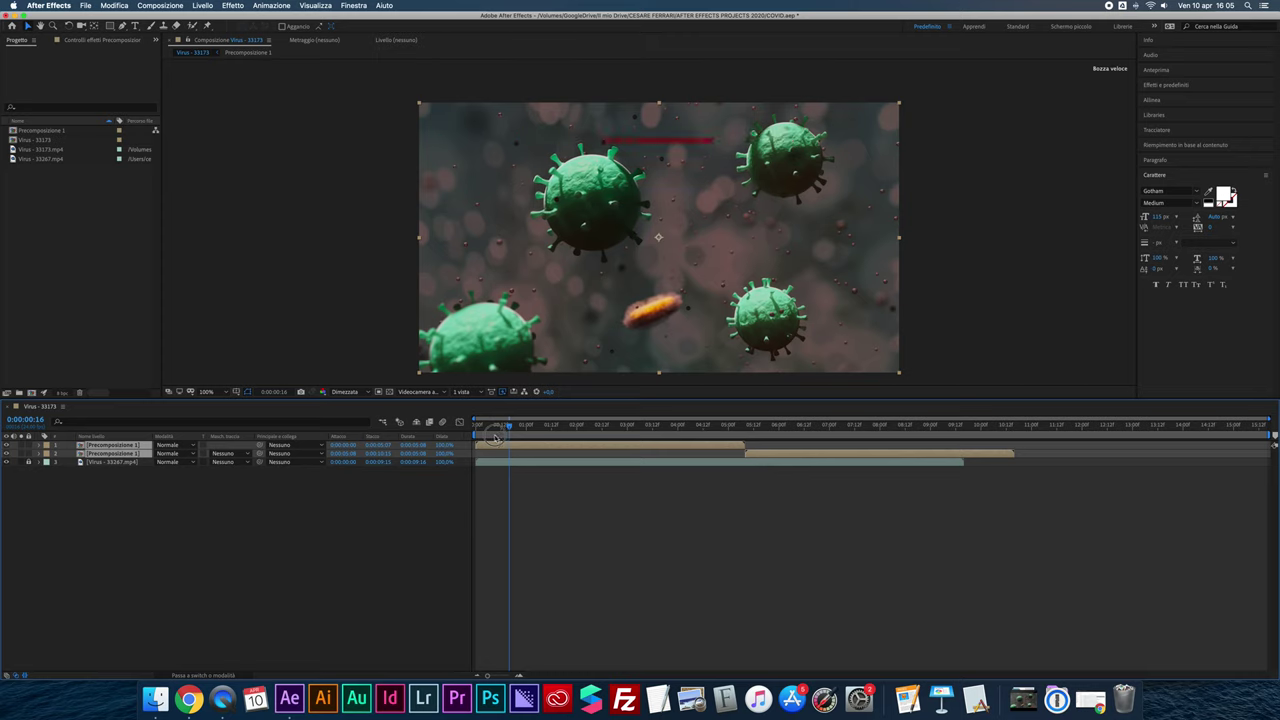
{"action": "left_click", "coordinate": [444, 462]}
{"action": "left_click", "coordinate": [543, 371]}
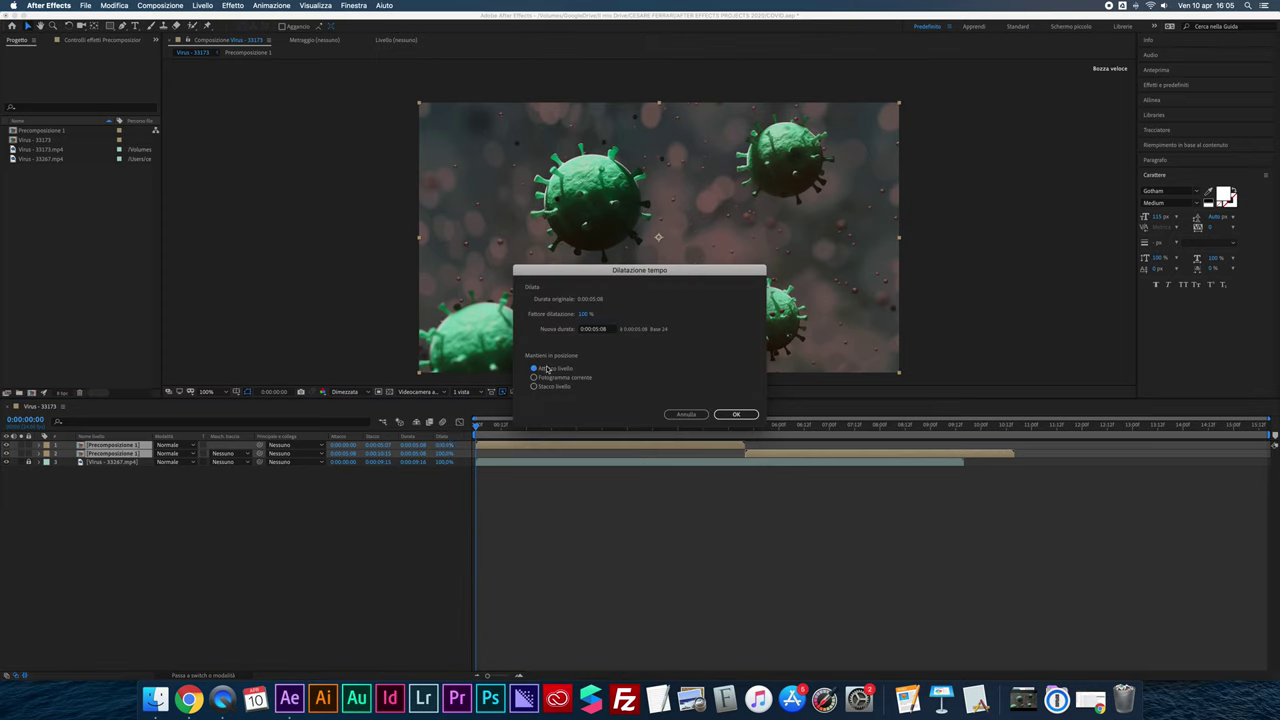
{"action": "left_click", "coordinate": [727, 412]}
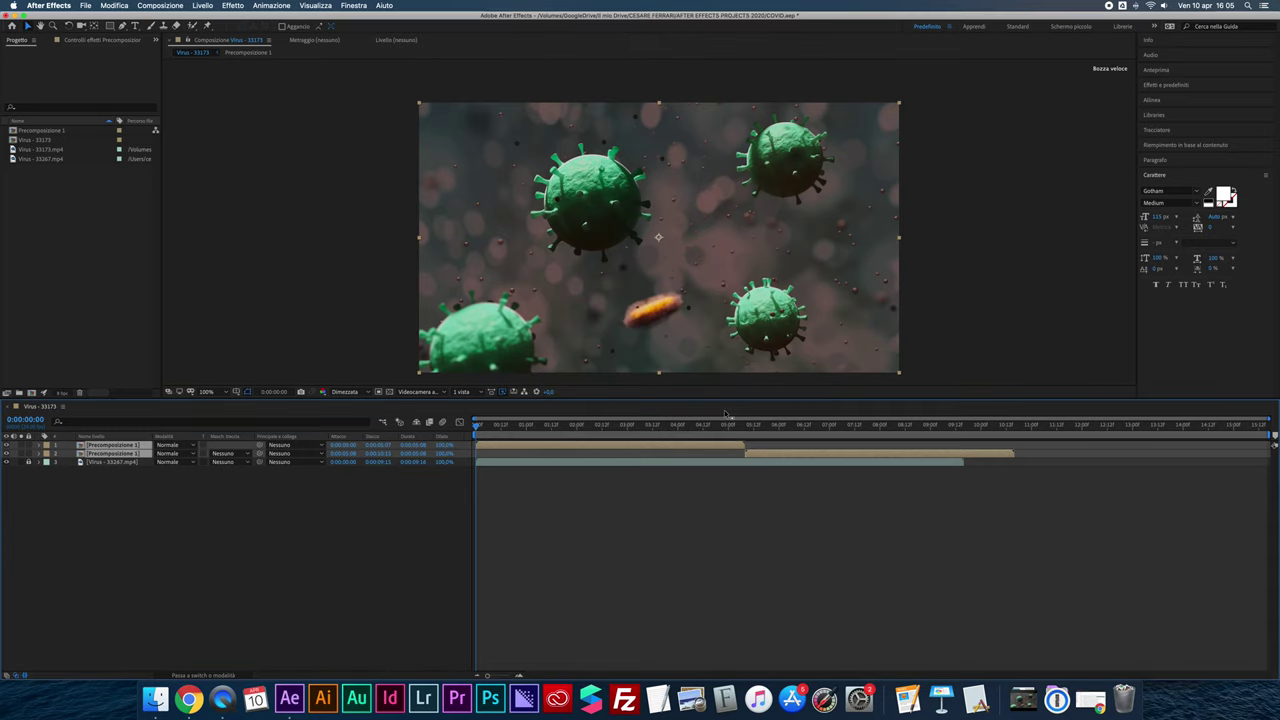
{"action": "left_click_drag", "start_coordinate": [444, 445], "coordinate": [439, 449]}
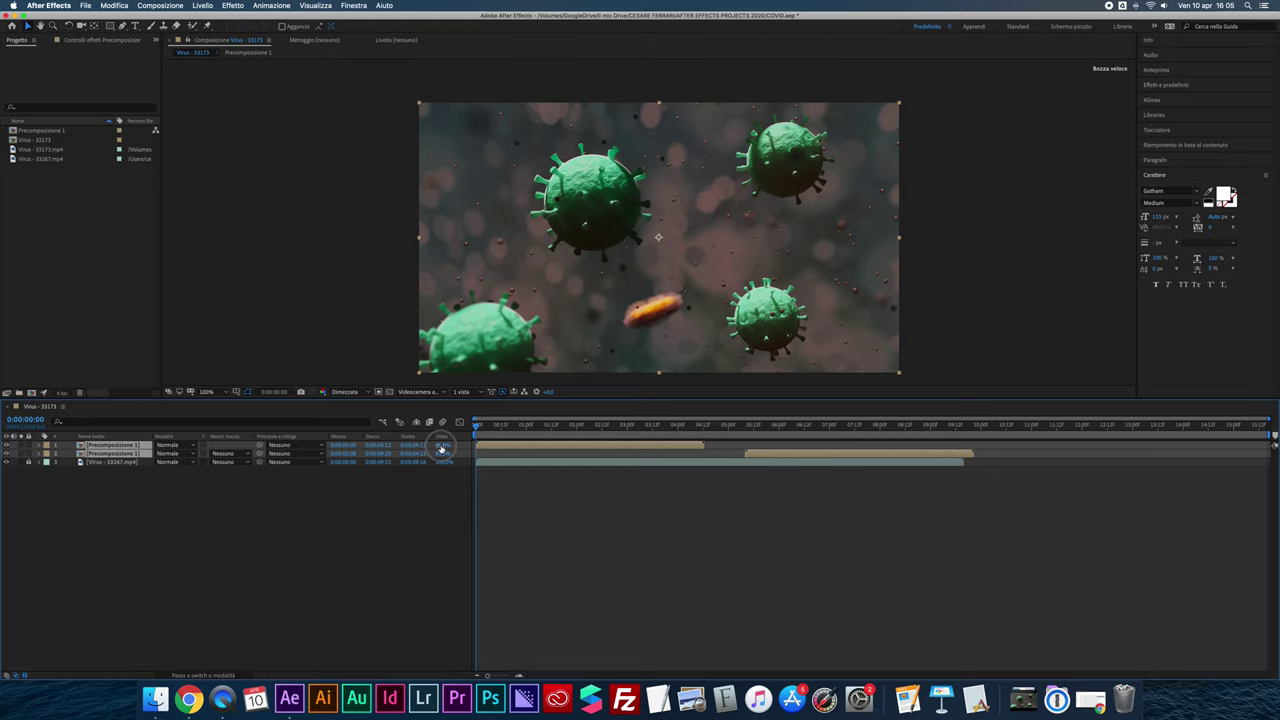
{"action": "left_click_drag", "start_coordinate": [439, 449], "coordinate": [440, 450]}
{"action": "left_click", "coordinate": [656, 499]}
{"action": "left_click_drag", "start_coordinate": [768, 454], "coordinate": [727, 454]}
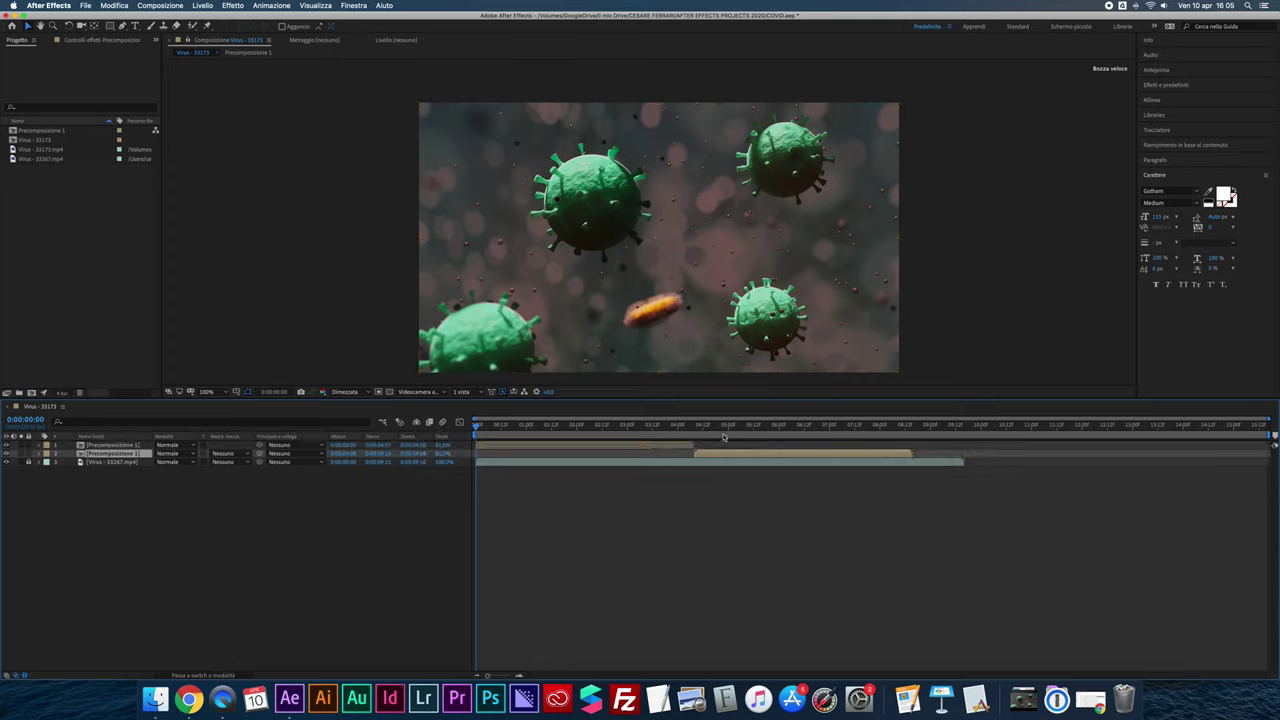
{"action": "key", "text": "super+z"}
{"action": "key", "text": "super+z"}
{"action": "key", "text": "super+z"}
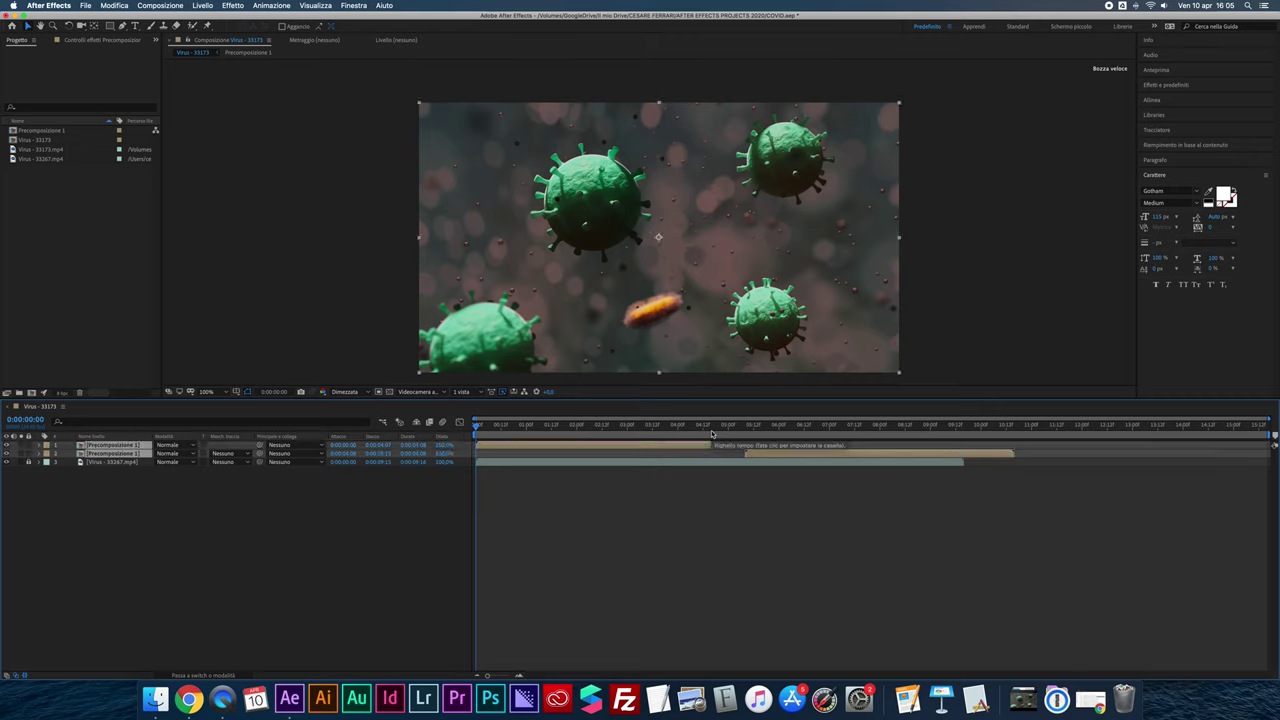
{"action": "key", "text": "super+z"}
{"action": "left_click_drag", "start_coordinate": [699, 425], "coordinate": [778, 427]}
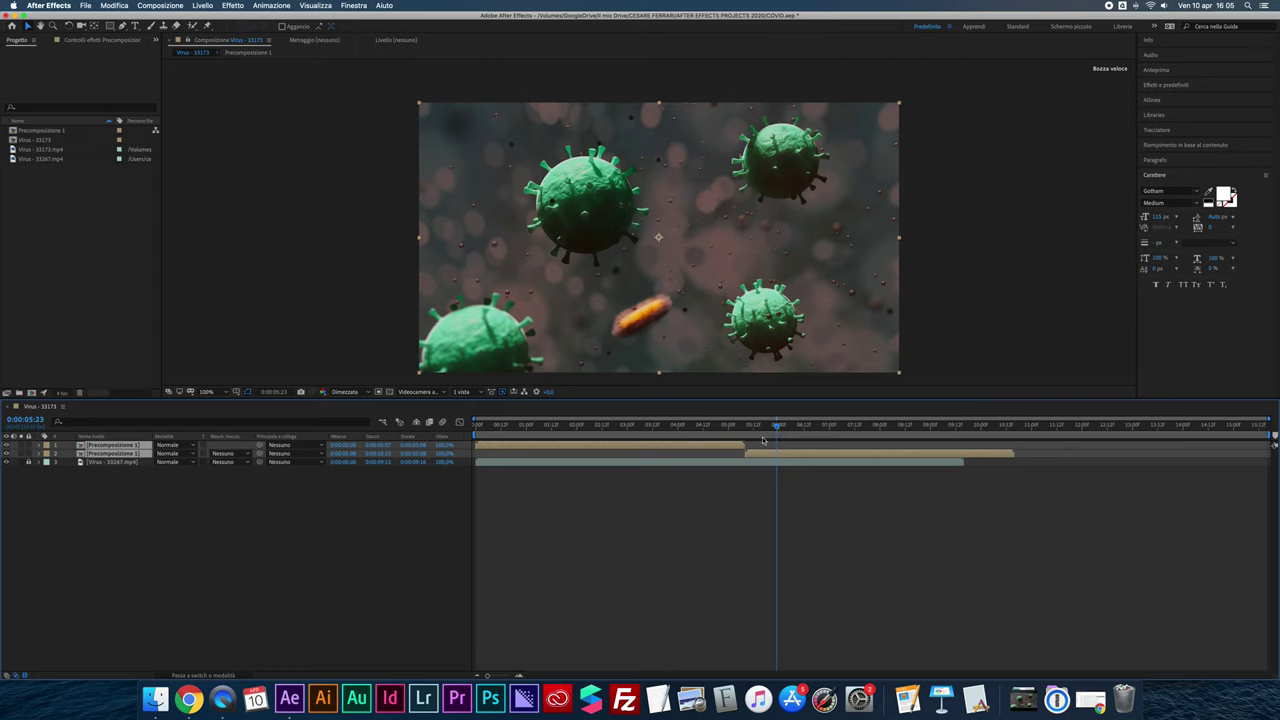
{"action": "key", "text": "shift+Page_Down"}
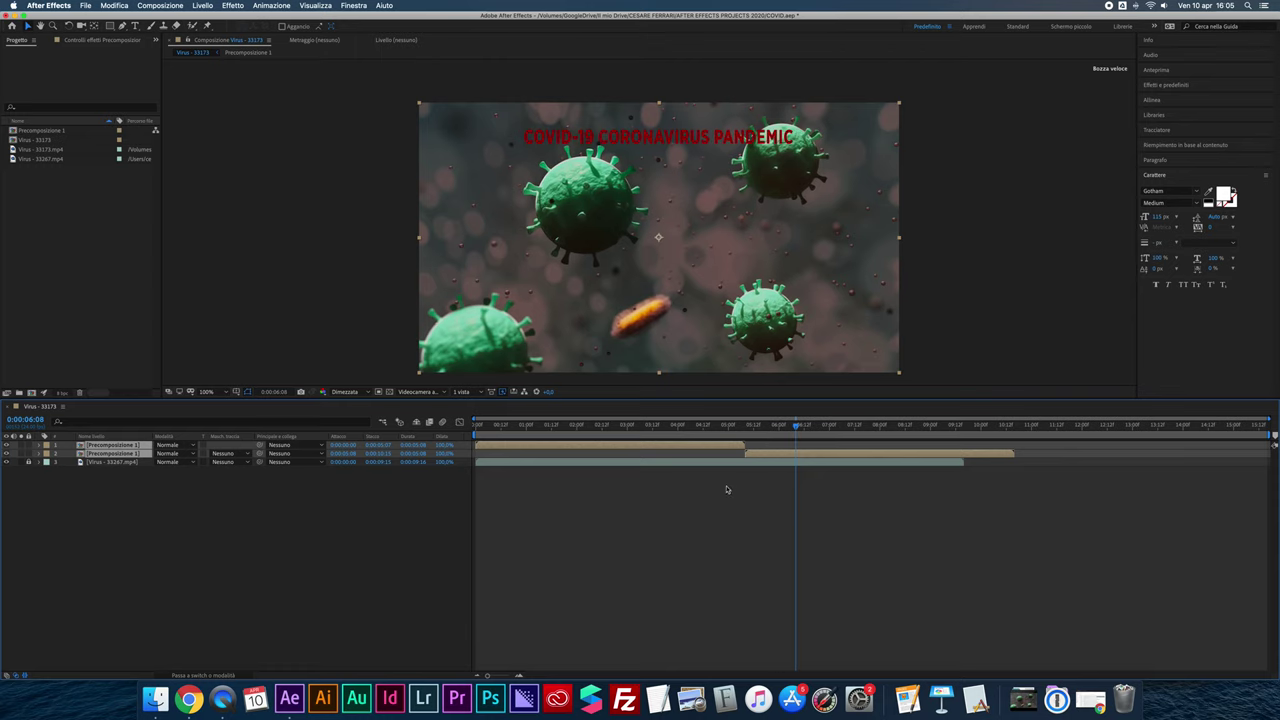
{"action": "left_click", "coordinate": [727, 489]}
{"action": "right_click", "coordinate": [766, 453]}
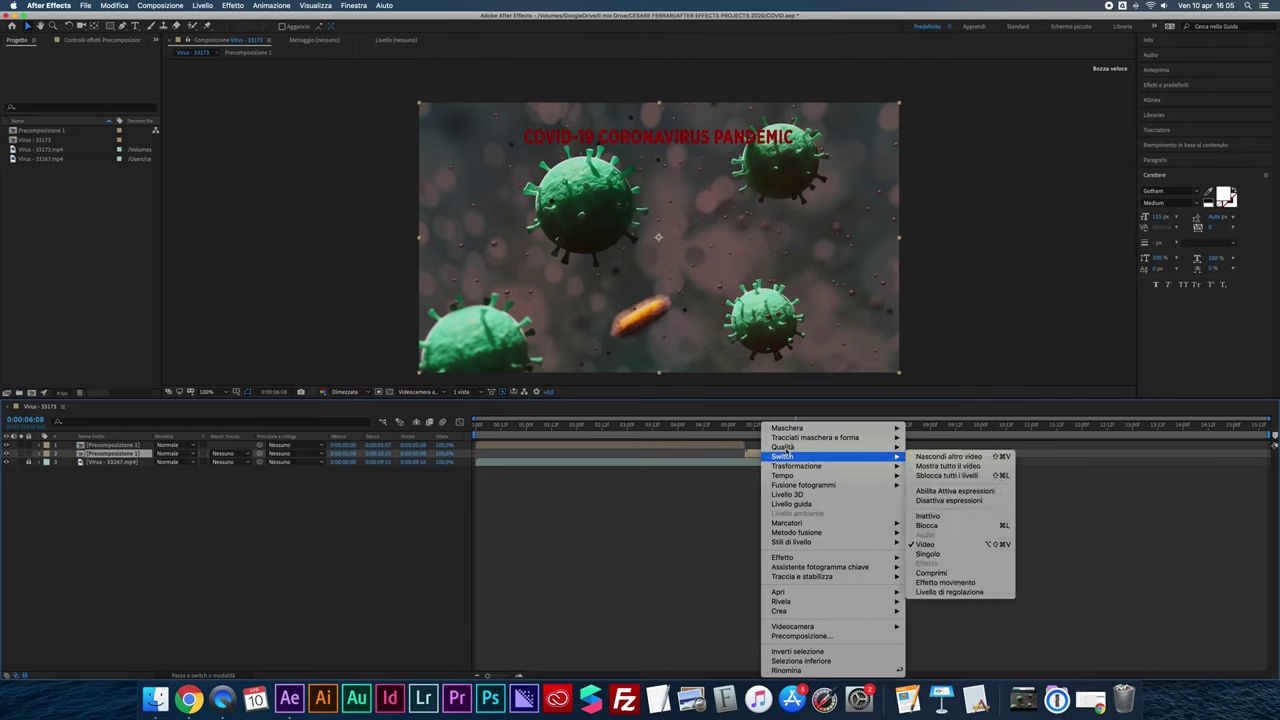
{"action": "mouse_move", "coordinate": [795, 476]}
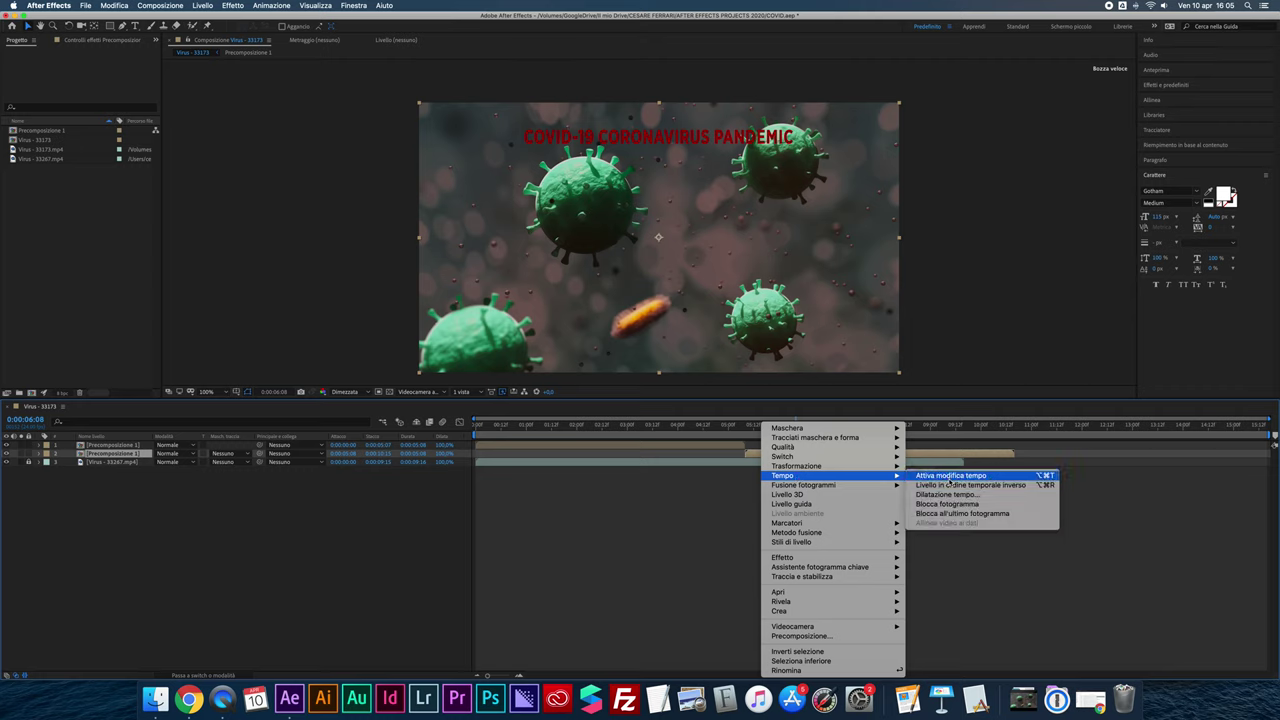
{"action": "left_click", "coordinate": [993, 487]}
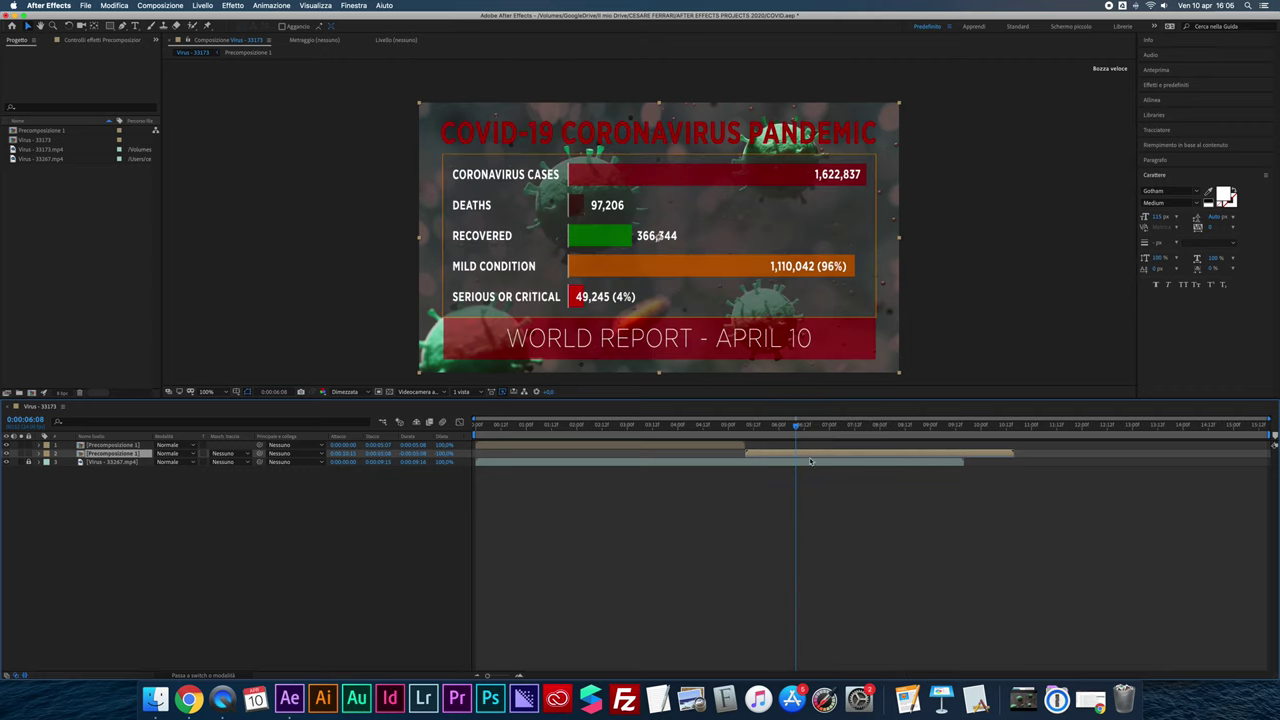
{"action": "mouse_move", "coordinate": [738, 426]}
{"action": "left_mouse_down"}
{"action": "mouse_move", "coordinate": [867, 438]}
{"action": "mouse_move", "coordinate": [799, 438]}
{"action": "left_mouse_up"}
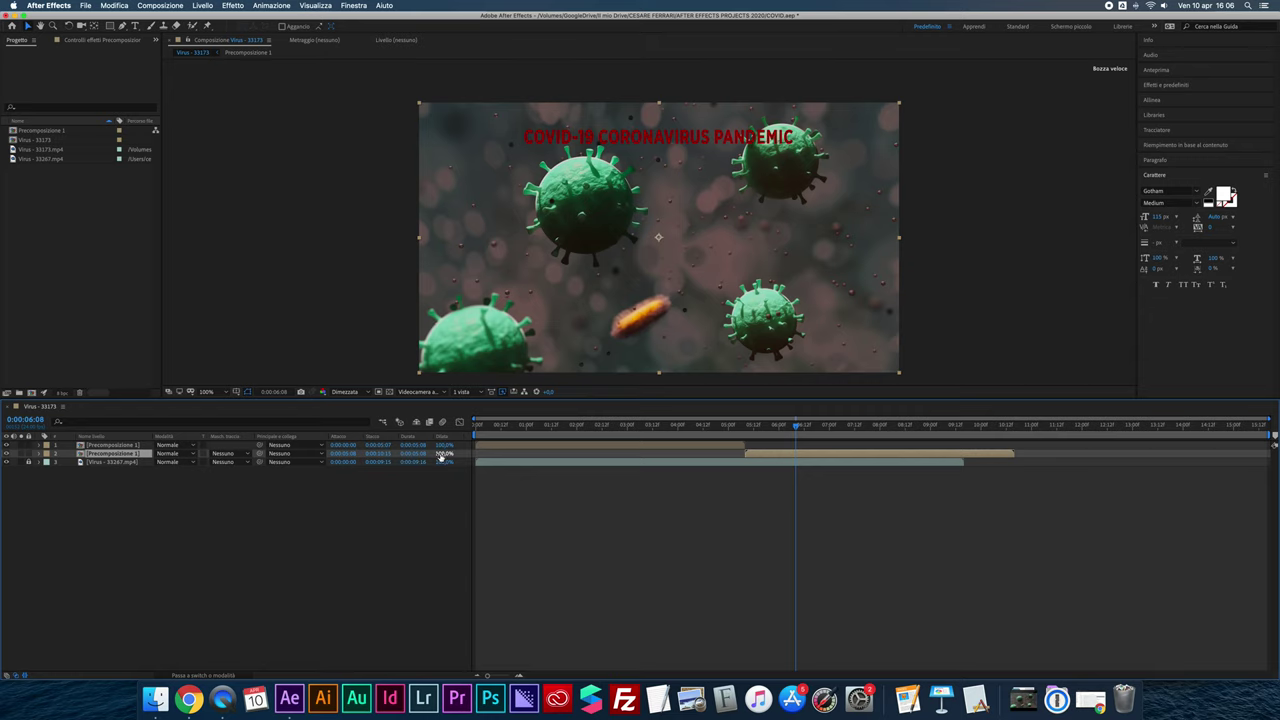
Set the second precomp's time stretch factor to -100%.
{"action": "left_click", "coordinate": [444, 454]}
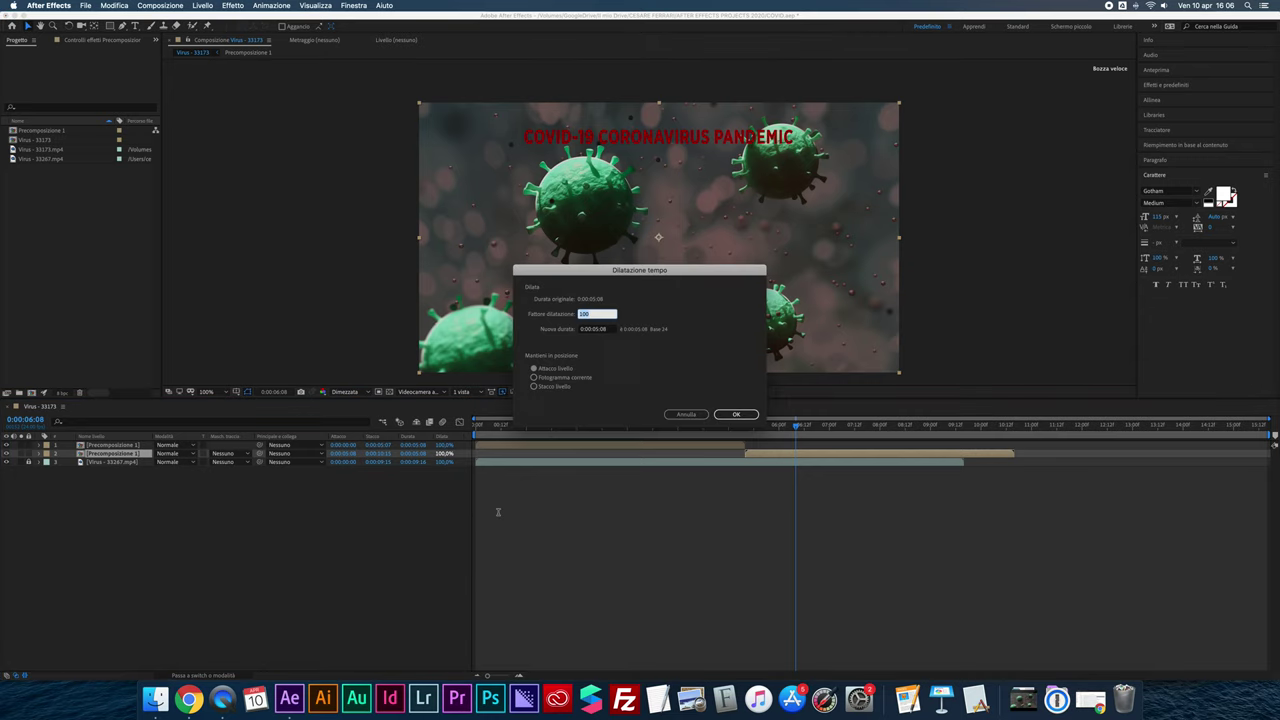
{"action": "left_click", "coordinate": [588, 313]}
{"action": "type", "text": "-10"}
{"action": "key", "text": "Return"}
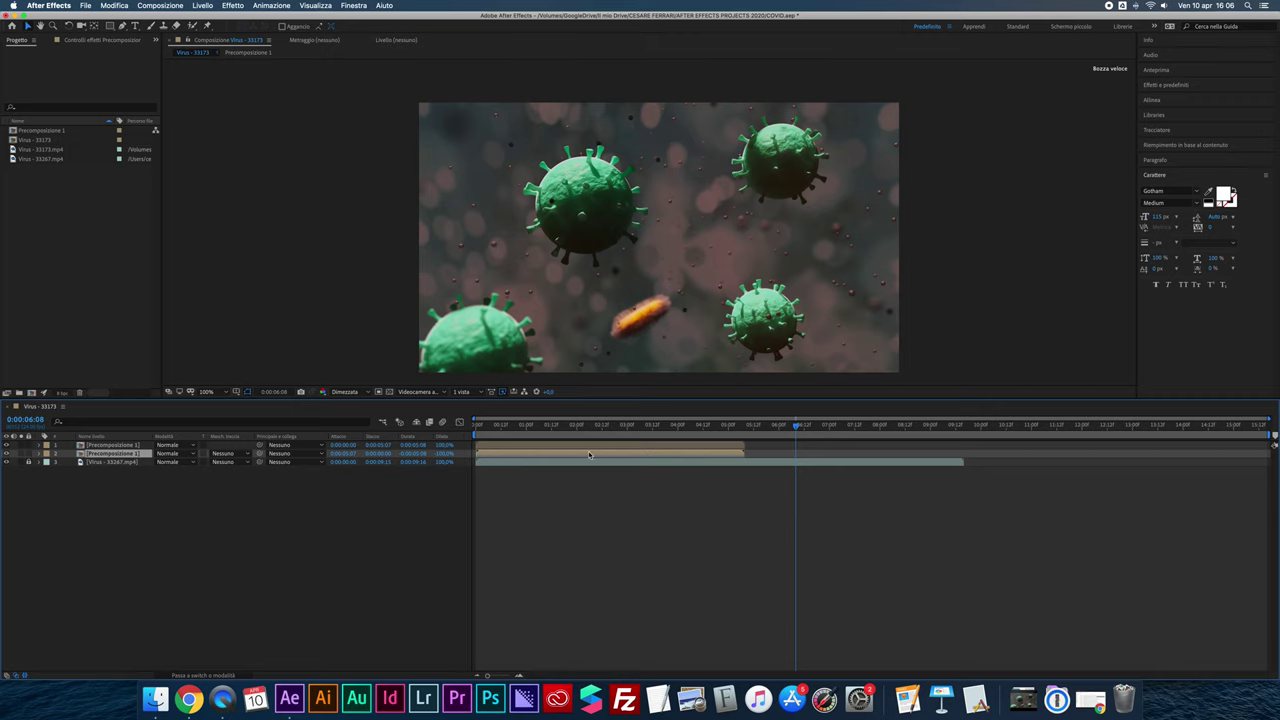
Move the reversed precomp to start at 0:00:05:08 and reapply the stretch with Stacco livello.
{"action": "left_click_drag", "start_coordinate": [513, 455], "coordinate": [775, 451]}
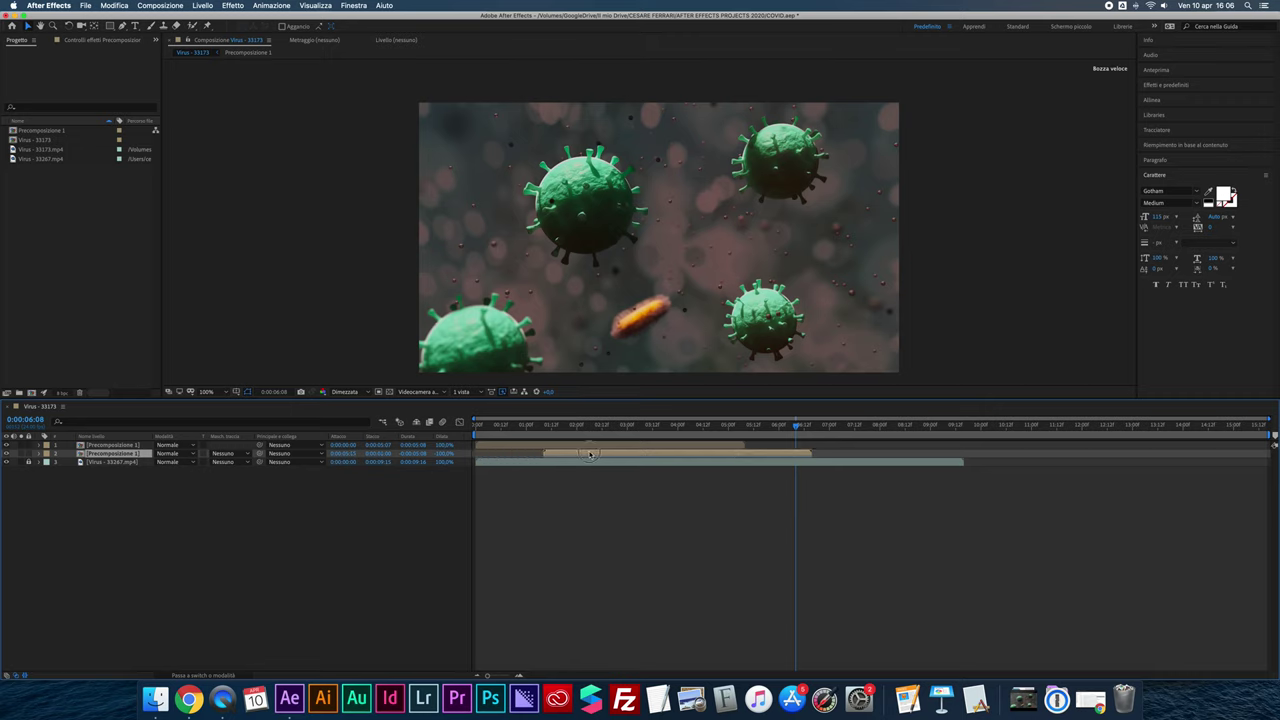
{"action": "left_click", "coordinate": [747, 425]}
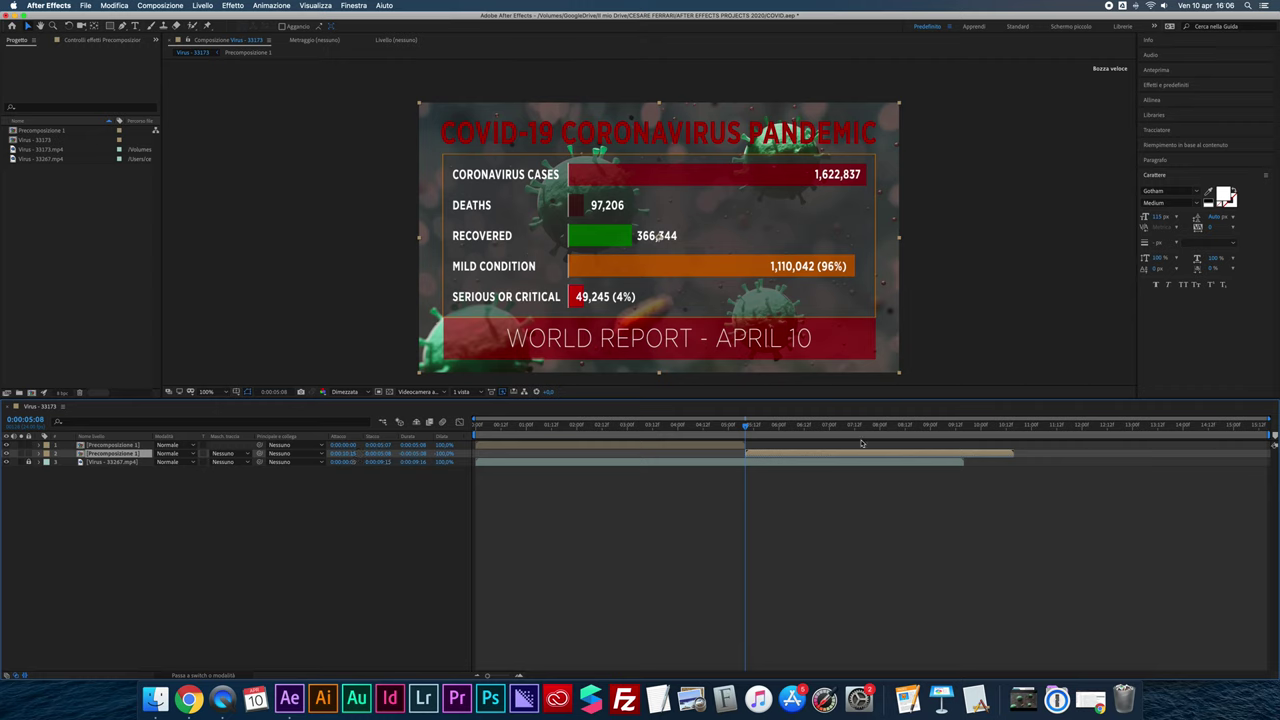
{"action": "left_click", "coordinate": [443, 453]}
{"action": "left_click", "coordinate": [534, 386]}
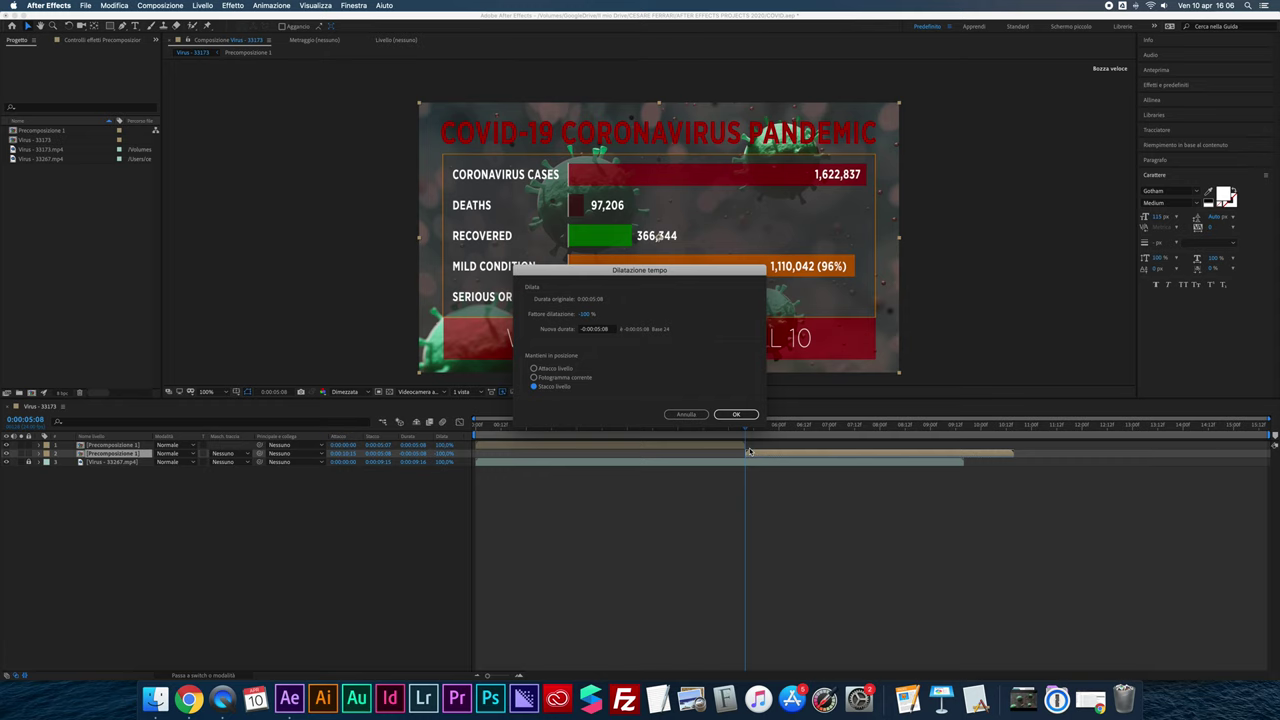
{"action": "left_click", "coordinate": [736, 414]}
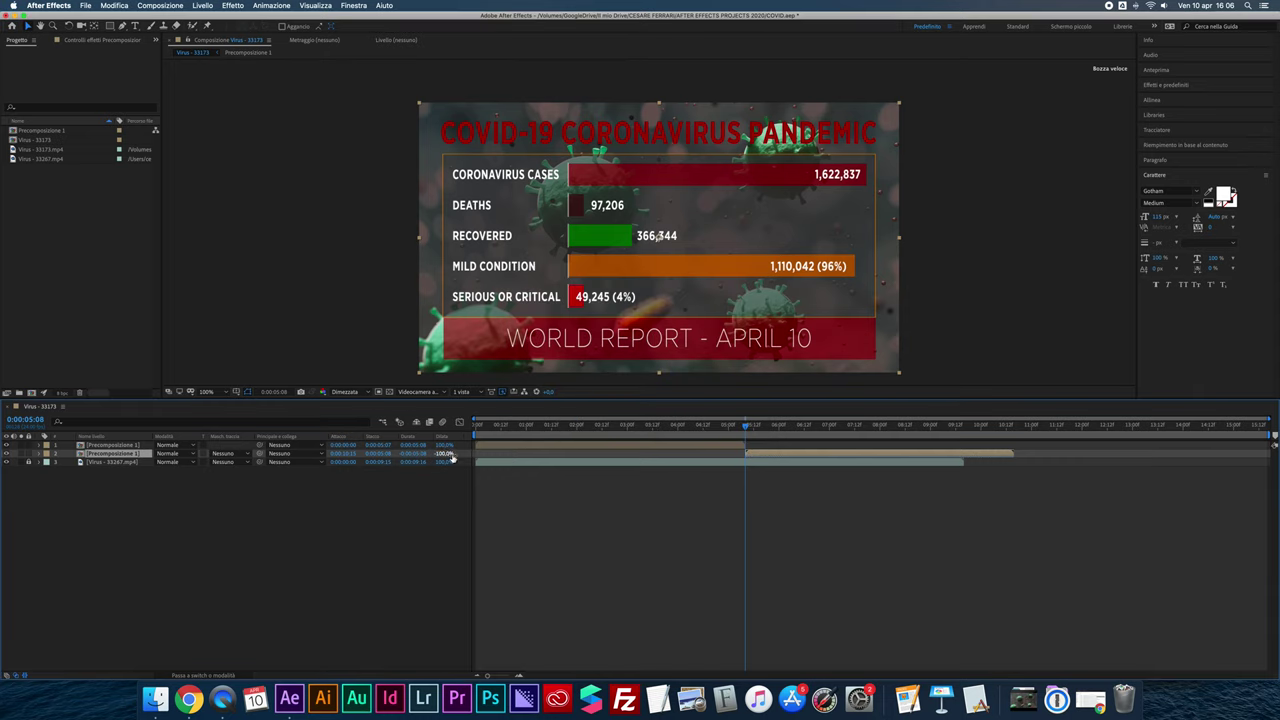
Test the second precomp's stretch value, then delete that second Precomposizione layer.
{"action": "mouse_move", "coordinate": [449, 456]}
{"action": "left_mouse_down"}
{"action": "mouse_move", "coordinate": [792, 467]}
{"action": "mouse_move", "coordinate": [746, 460]}
{"action": "left_mouse_up"}
{"action": "key", "text": "cmd+z"}
{"action": "left_click_drag", "start_coordinate": [445, 454], "coordinate": [476, 458]}
{"action": "left_click_drag", "start_coordinate": [744, 433], "coordinate": [875, 436]}
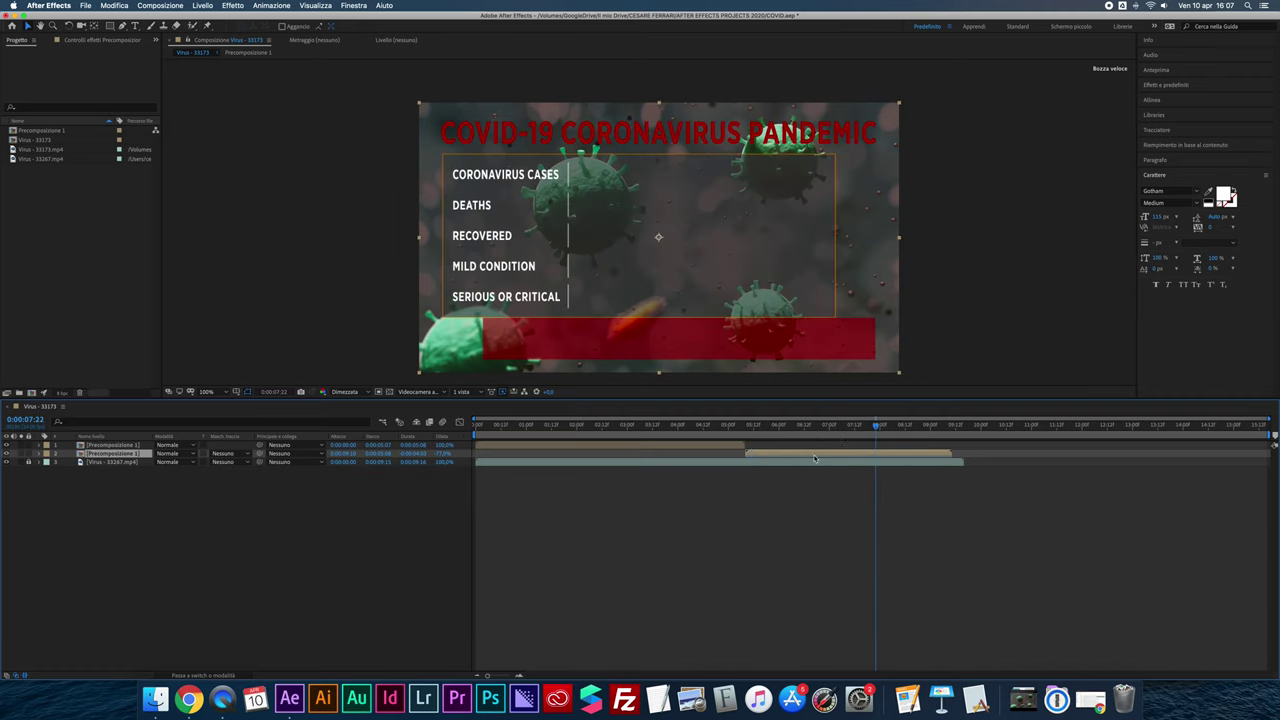
{"action": "key", "text": "Delete"}
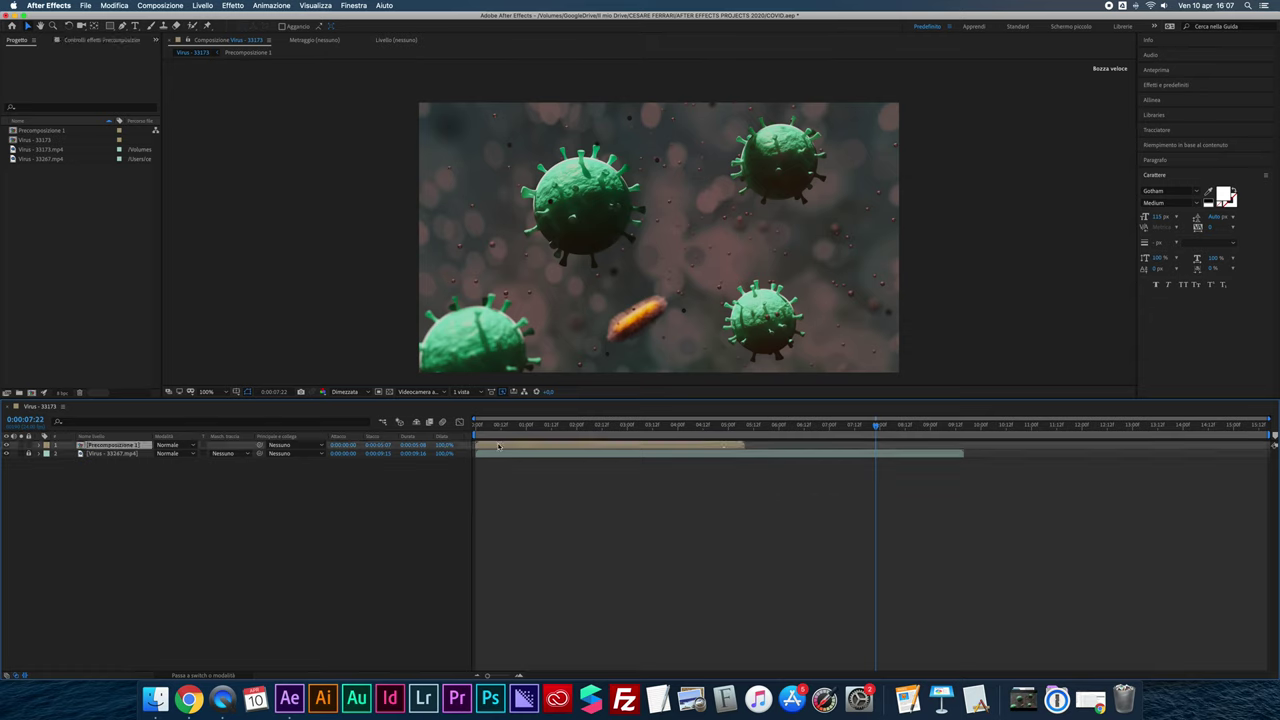
Enable Tempo > Attiva modifica tempo on Precomposizione 1.
{"action": "left_click_drag", "start_coordinate": [520, 426], "coordinate": [640, 428]}
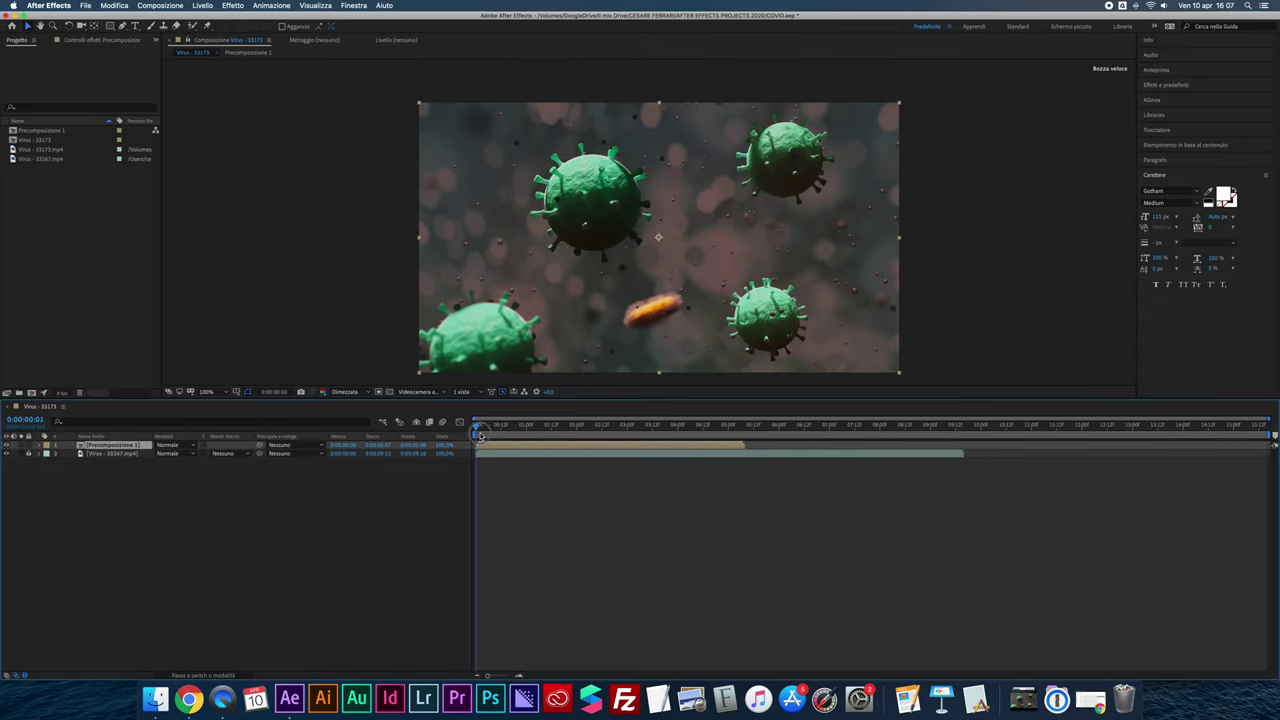
{"action": "right_click", "coordinate": [600, 446]}
{"action": "mouse_move", "coordinate": [630, 476]}
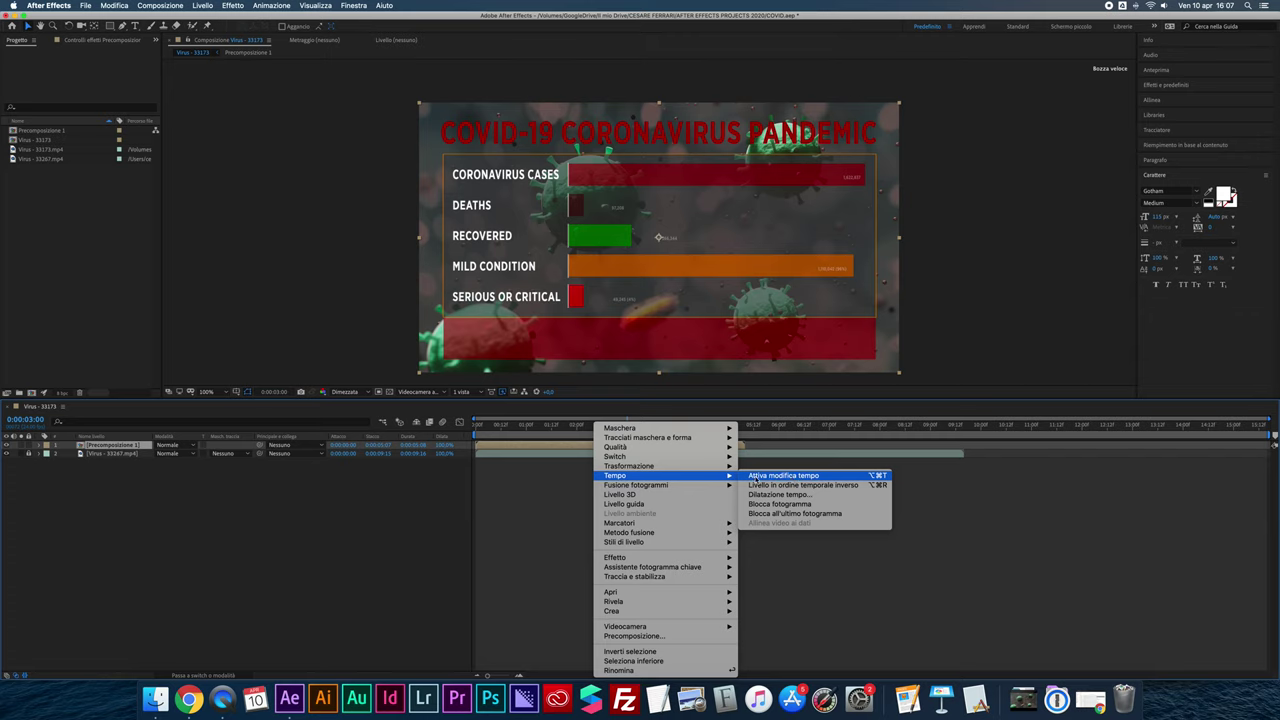
{"action": "left_click", "coordinate": [800, 475]}
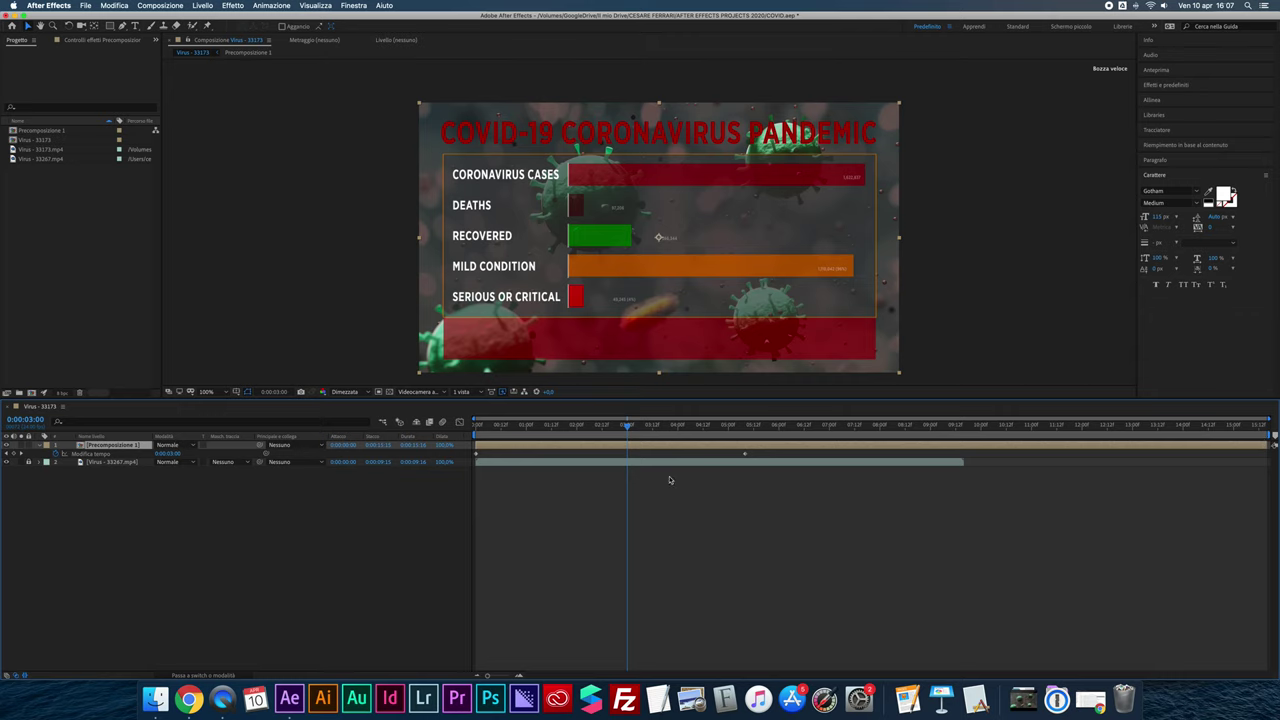
Add Modifica tempo keyframes at 0:00:05:06 and 0:00:05:18, then move to 0:00:06:17.
{"action": "left_click_drag", "start_coordinate": [628, 430], "coordinate": [581, 428]}
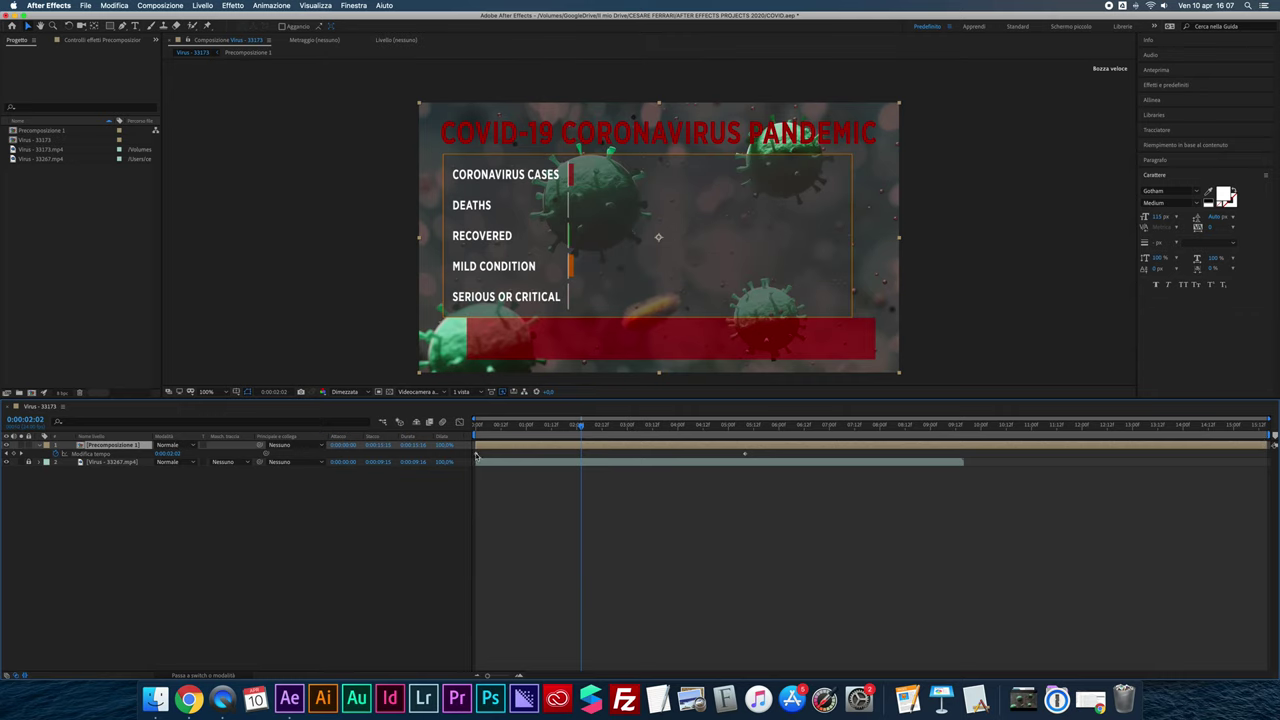
{"action": "mouse_move", "coordinate": [580, 433]}
{"action": "left_mouse_down"}
{"action": "mouse_move", "coordinate": [475, 437]}
{"action": "mouse_move", "coordinate": [745, 441]}
{"action": "left_mouse_up"}
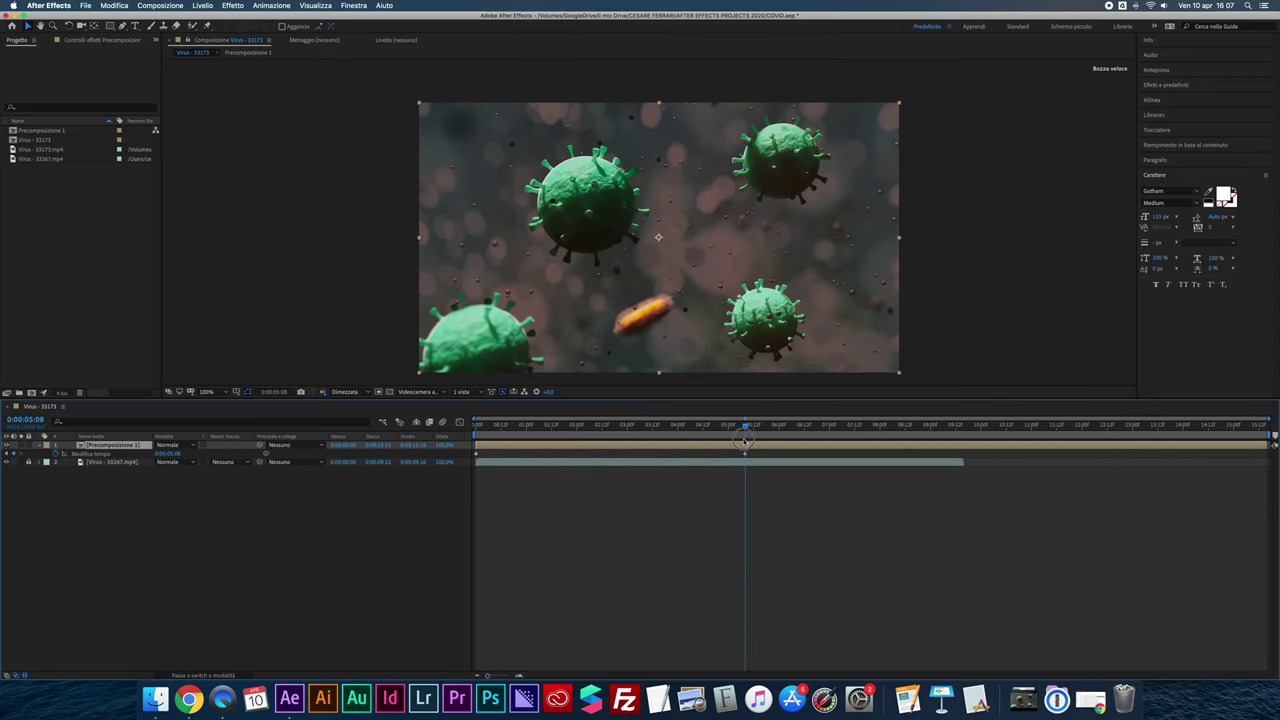
{"action": "left_click_drag", "start_coordinate": [745, 441], "coordinate": [740, 442]}
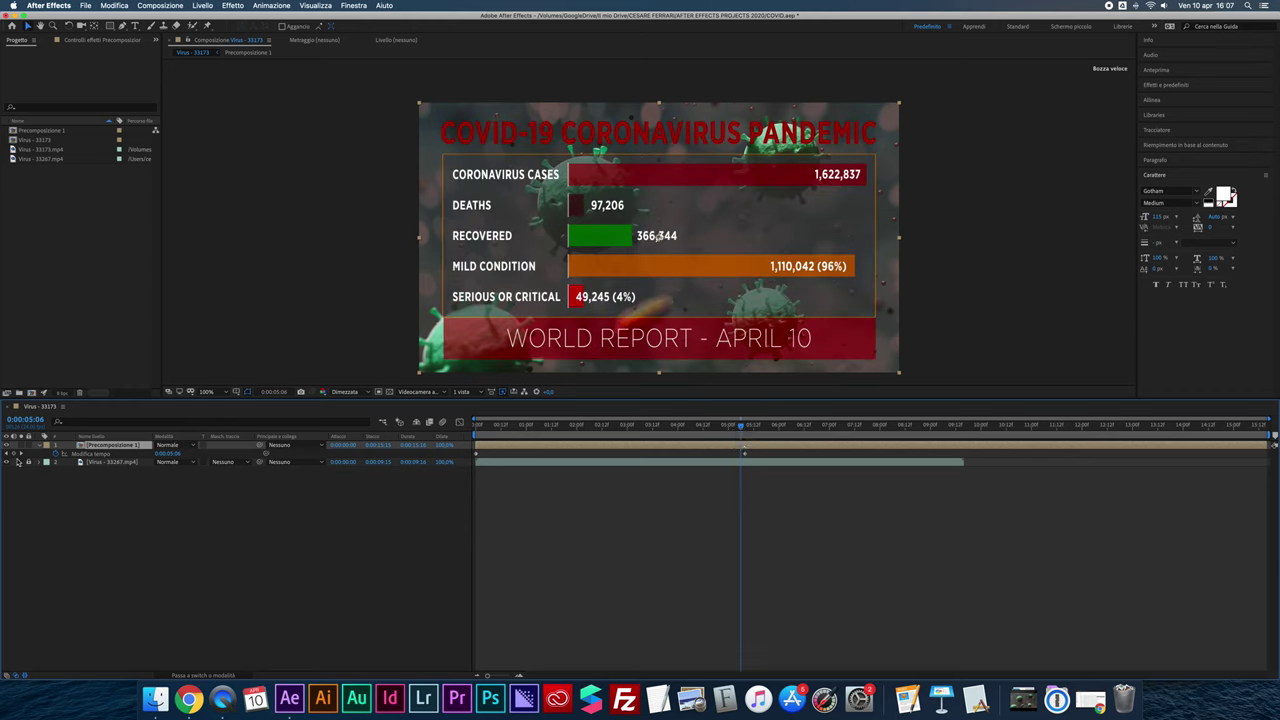
{"action": "left_click", "coordinate": [14, 455]}
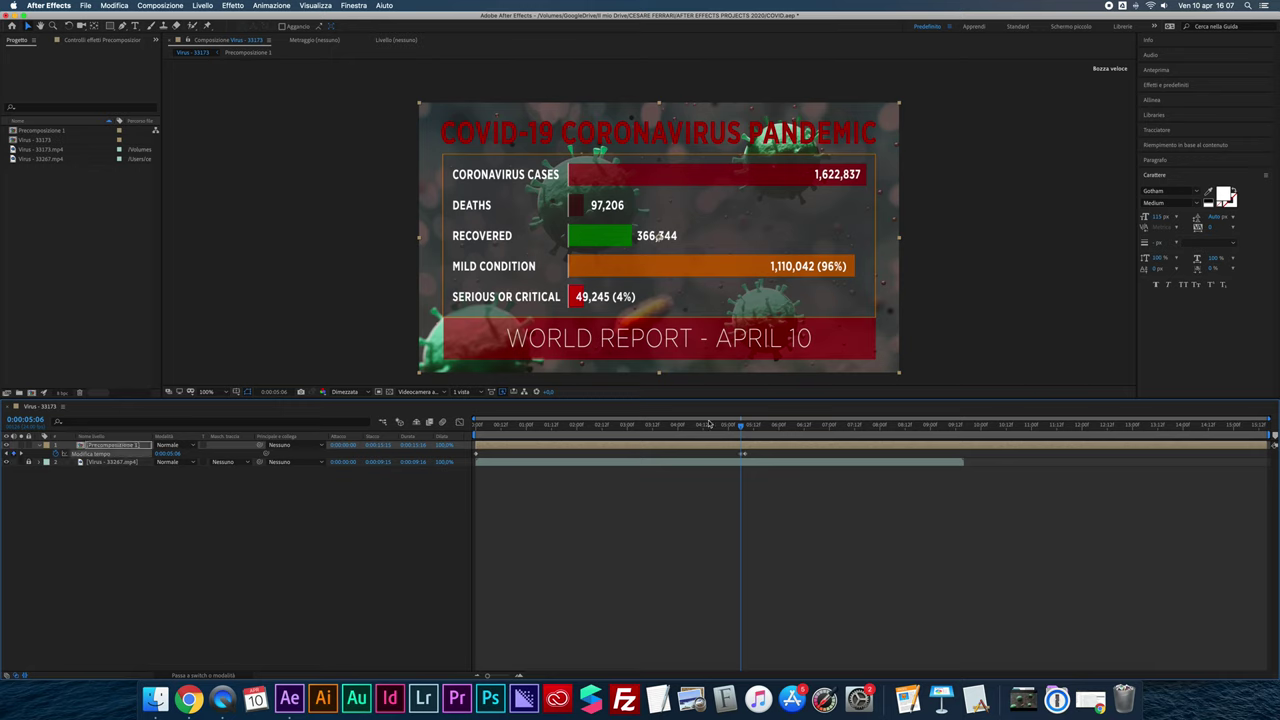
{"action": "left_click", "coordinate": [750, 459]}
{"action": "key", "text": "space"}
{"action": "left_click", "coordinate": [13, 455]}
{"action": "left_click_drag", "start_coordinate": [767, 428], "coordinate": [815, 428]}
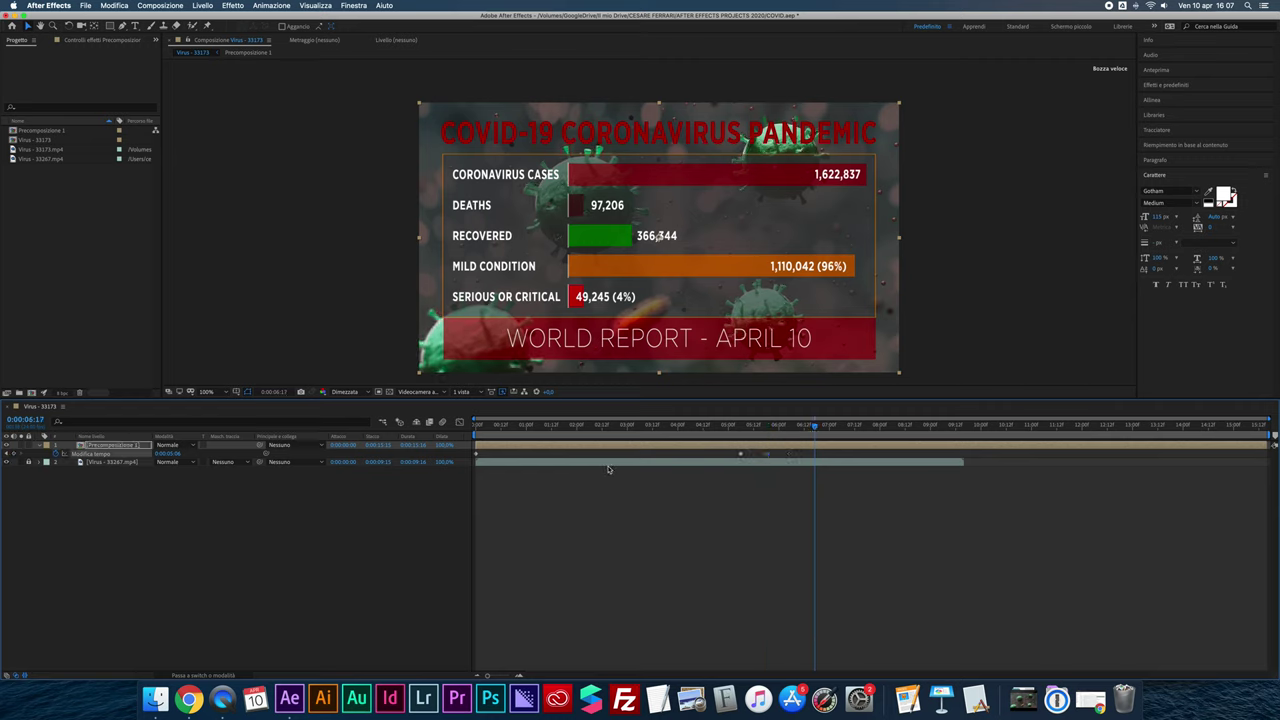
{"action": "left_click", "coordinate": [168, 453]}
Set the remapped time at 0:00:06:17 to 0:00:00:00 and scrub to preview the reversal.
{"action": "type", "text": "0"}
{"action": "key", "text": "Return"}
{"action": "mouse_move", "coordinate": [730, 438]}
{"action": "left_mouse_down"}
{"action": "mouse_move", "coordinate": [484, 467]}
{"action": "mouse_move", "coordinate": [749, 457]}
{"action": "left_mouse_up"}
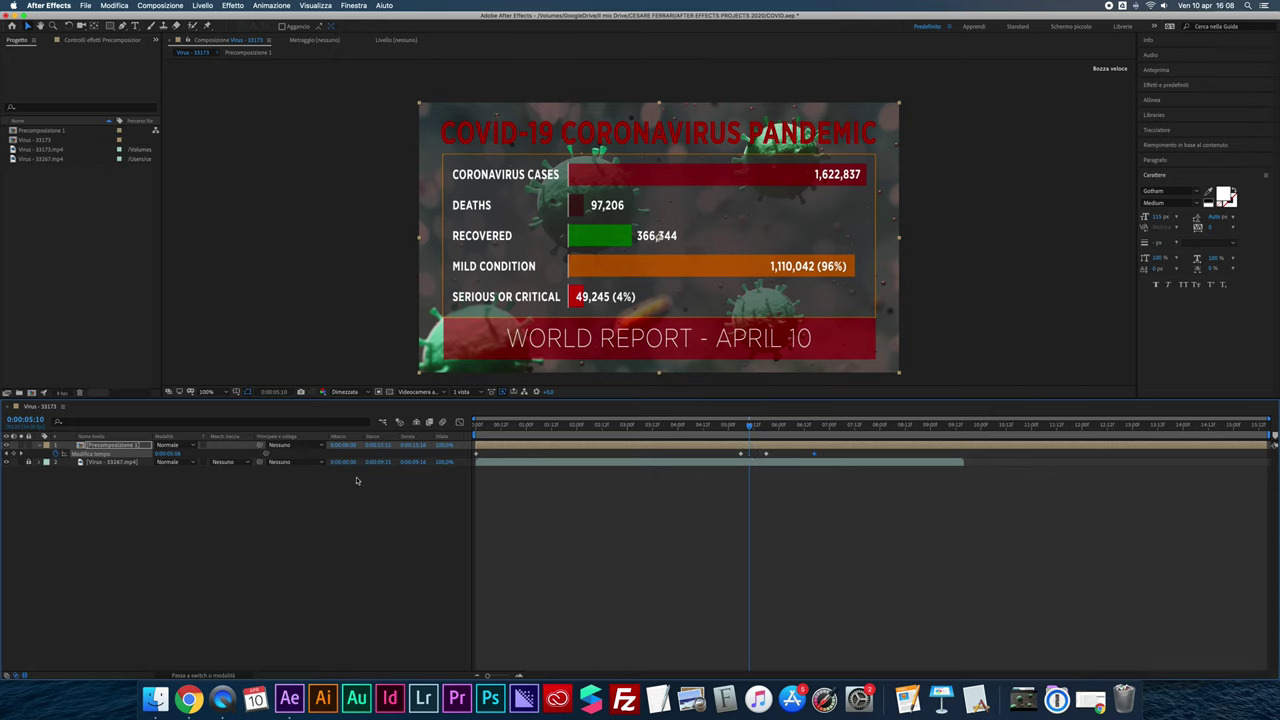
{"action": "mouse_move", "coordinate": [750, 426]}
{"action": "left_mouse_down"}
{"action": "mouse_move", "coordinate": [736, 428]}
{"action": "mouse_move", "coordinate": [783, 441]}
{"action": "left_mouse_up"}
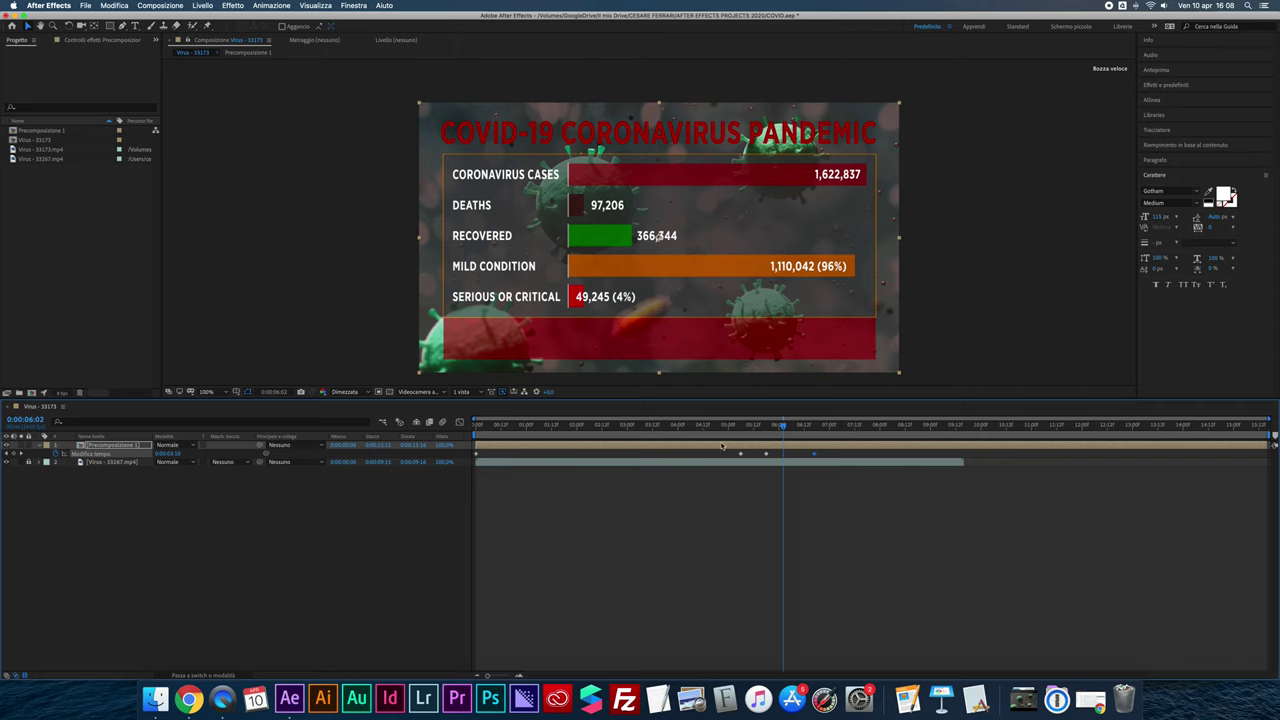
{"action": "left_click_drag", "start_coordinate": [783, 426], "coordinate": [810, 435]}
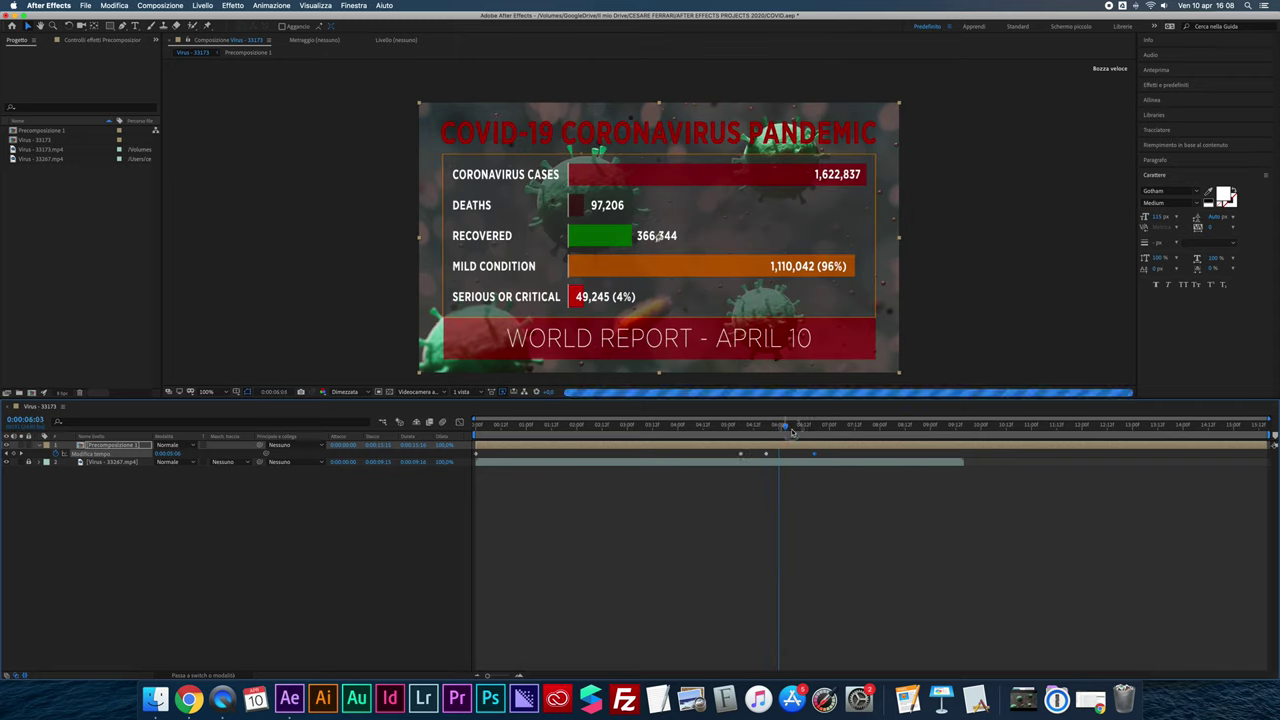